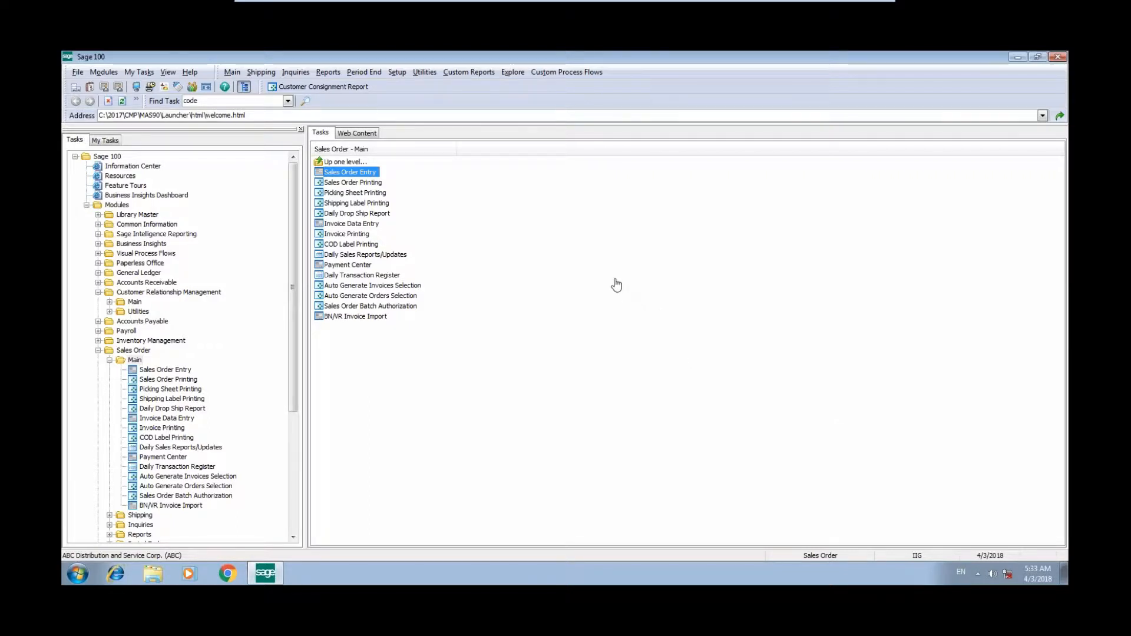
- Open Sales Order Entry and start a new consignment (CMO) order
{"action": "left_click", "coordinate": [360, 176]}
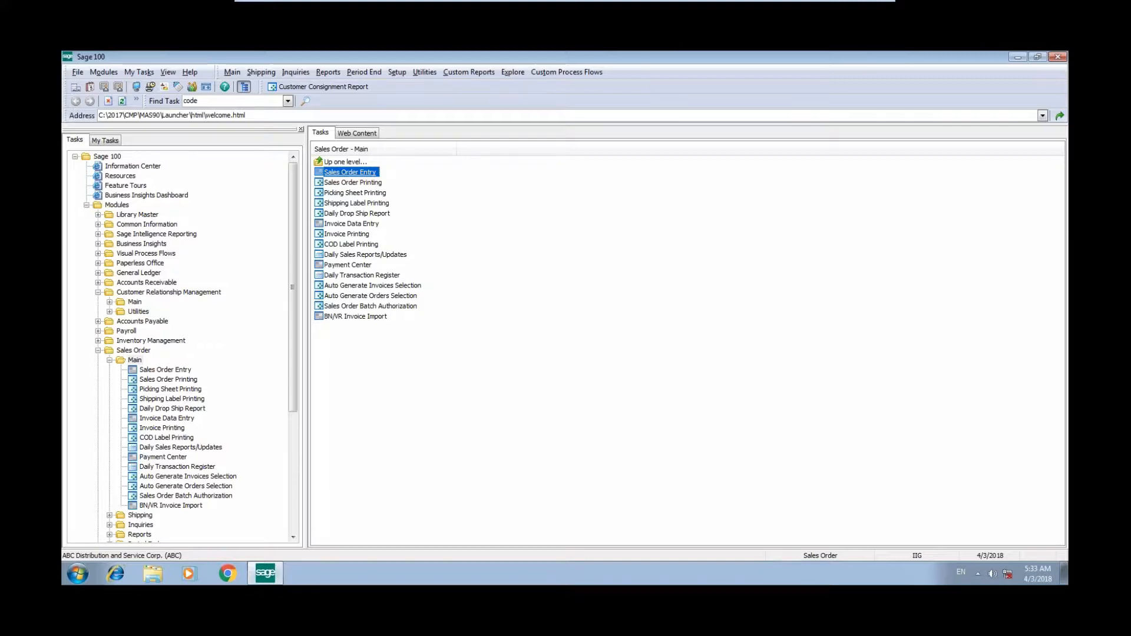
{"action": "left_click", "coordinate": [323, 172]}
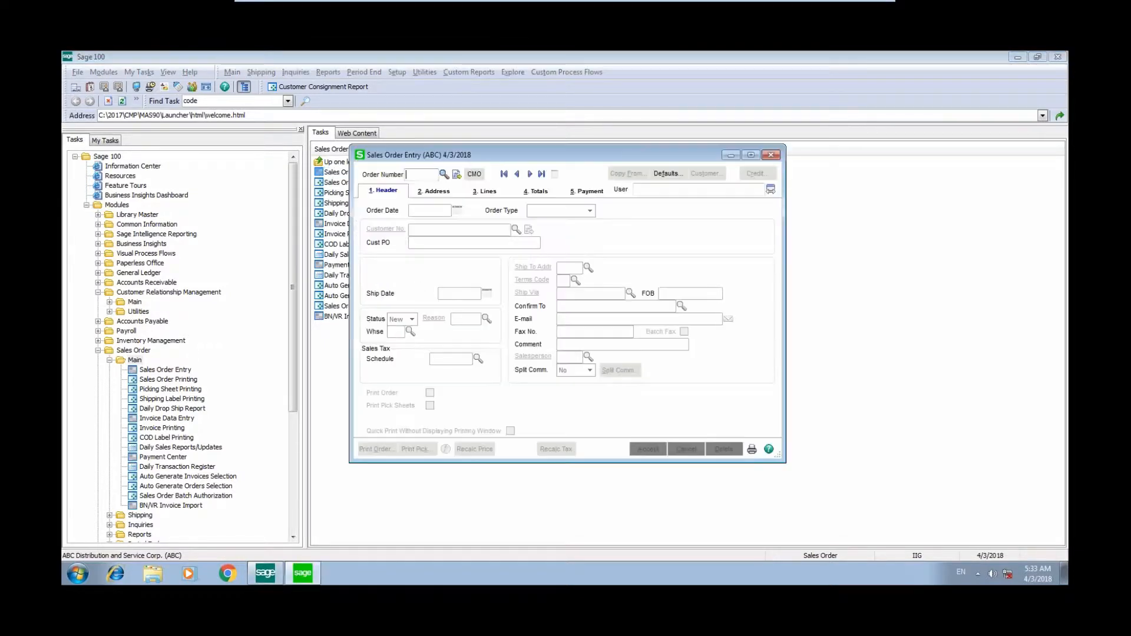
{"action": "left_click", "coordinate": [474, 175]}
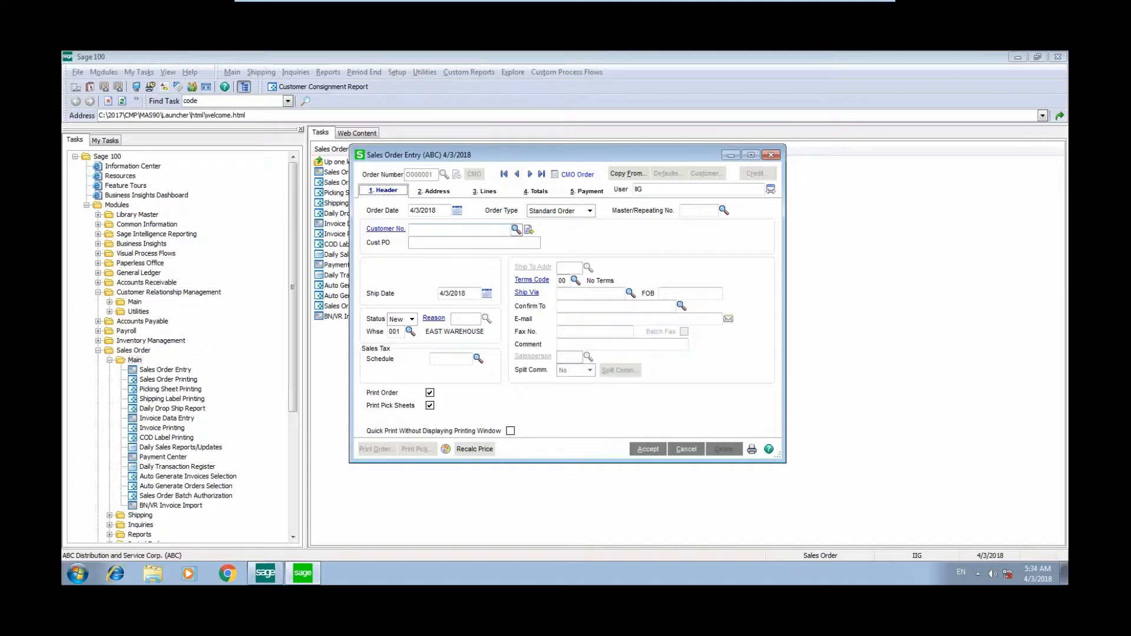
- Open Customer Maintenance, look up American Business Futures, read its invoicing policy memo, and close the record
{"action": "left_click", "coordinate": [386, 228]}
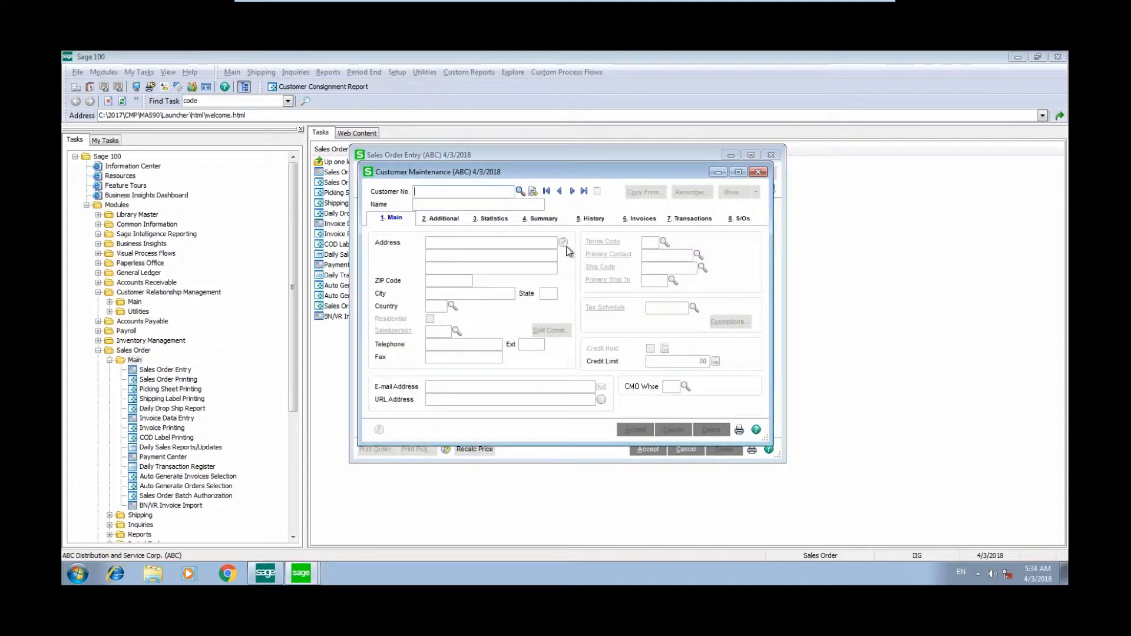
{"action": "left_click", "coordinate": [520, 191]}
{"action": "double_click", "coordinate": [428, 214]}
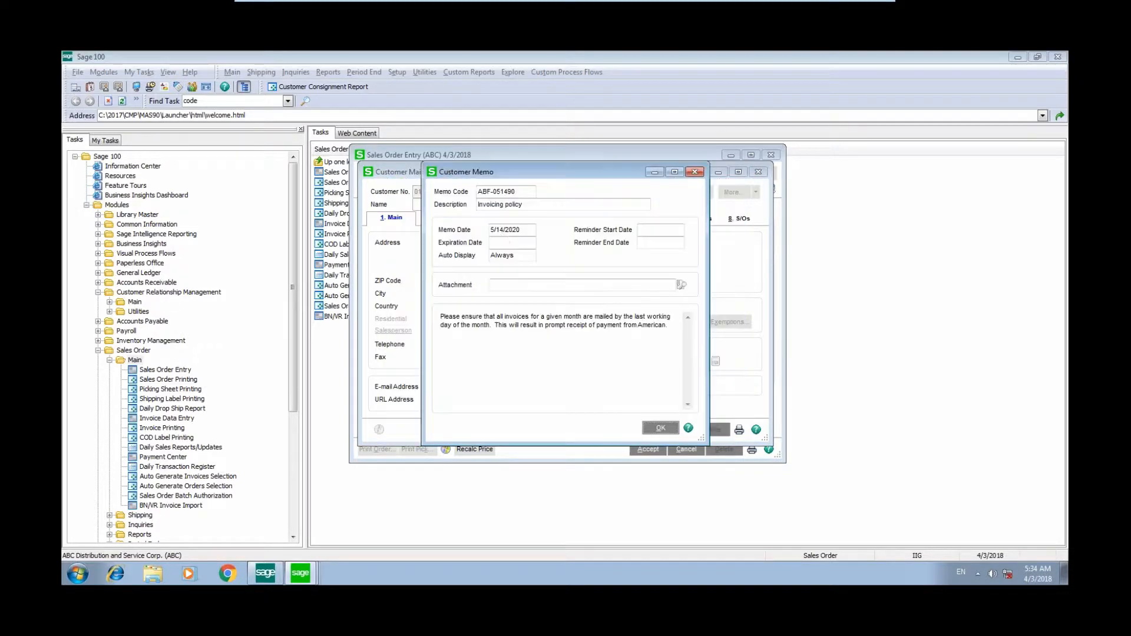
{"action": "left_click", "coordinate": [660, 428]}
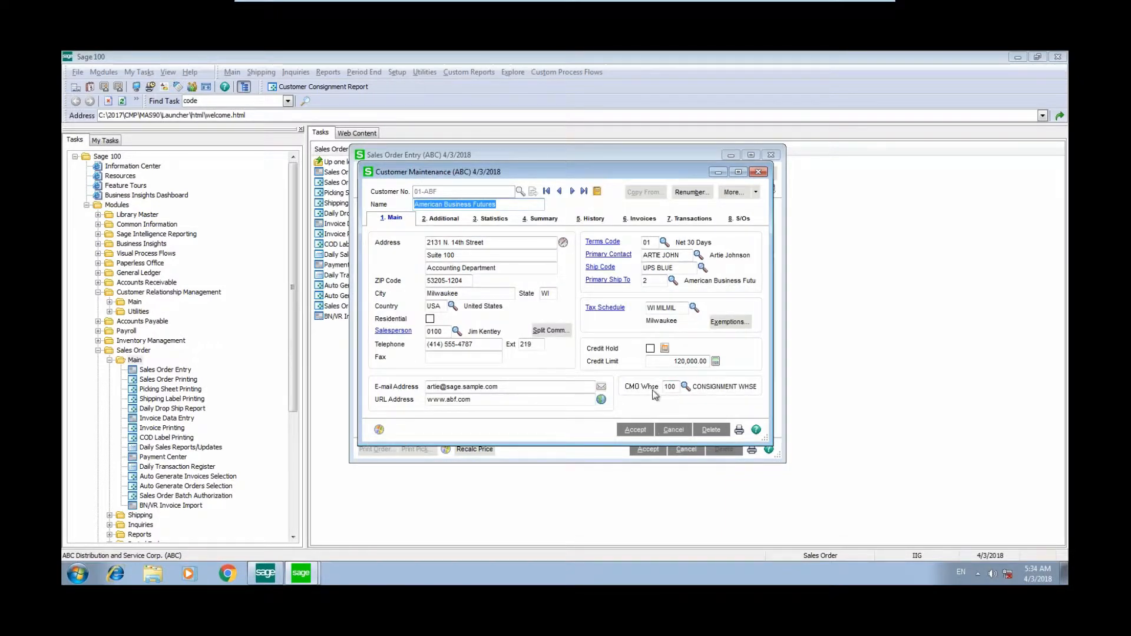
{"action": "left_click", "coordinate": [758, 173]}
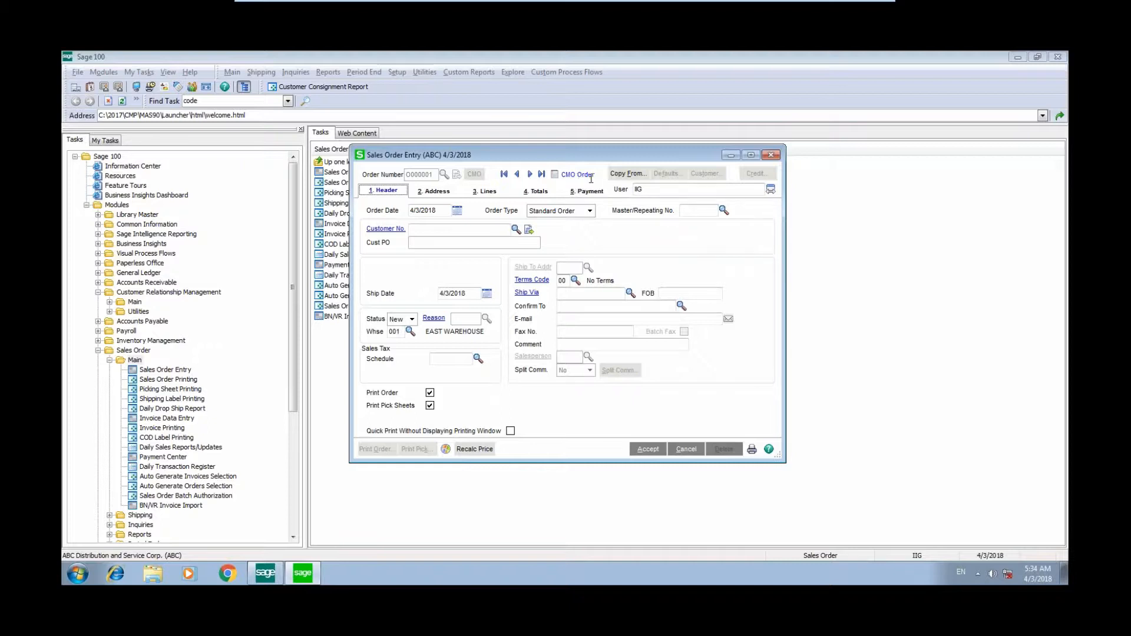
- Select American Business Futures as the order's customer and switch to the order lines
{"action": "left_click", "coordinate": [517, 230]}
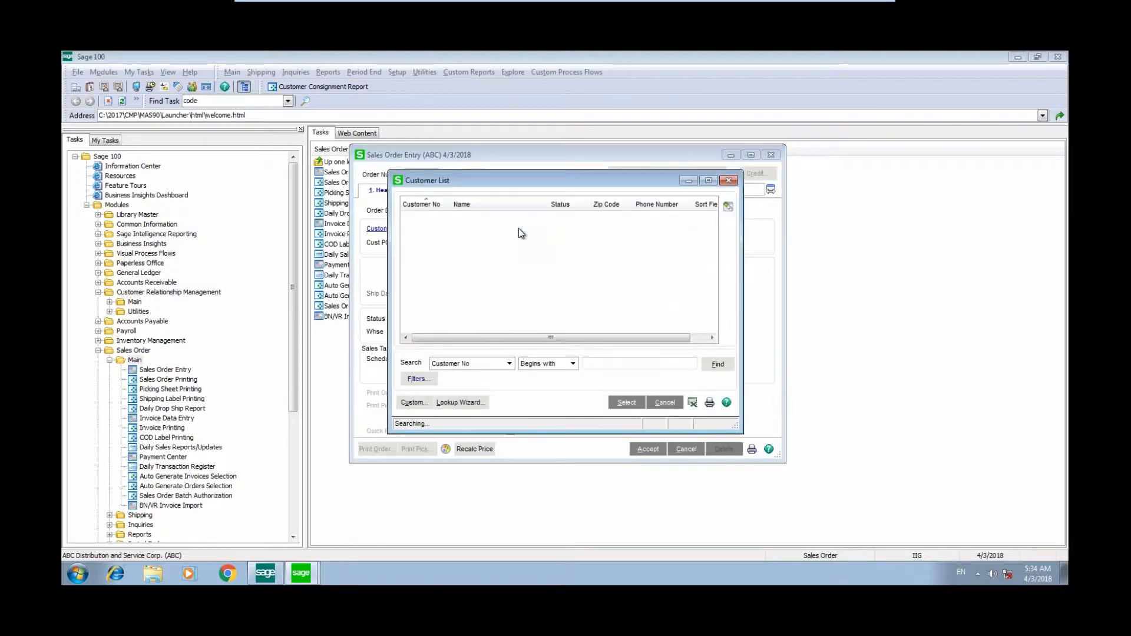
{"action": "left_click", "coordinate": [626, 403]}
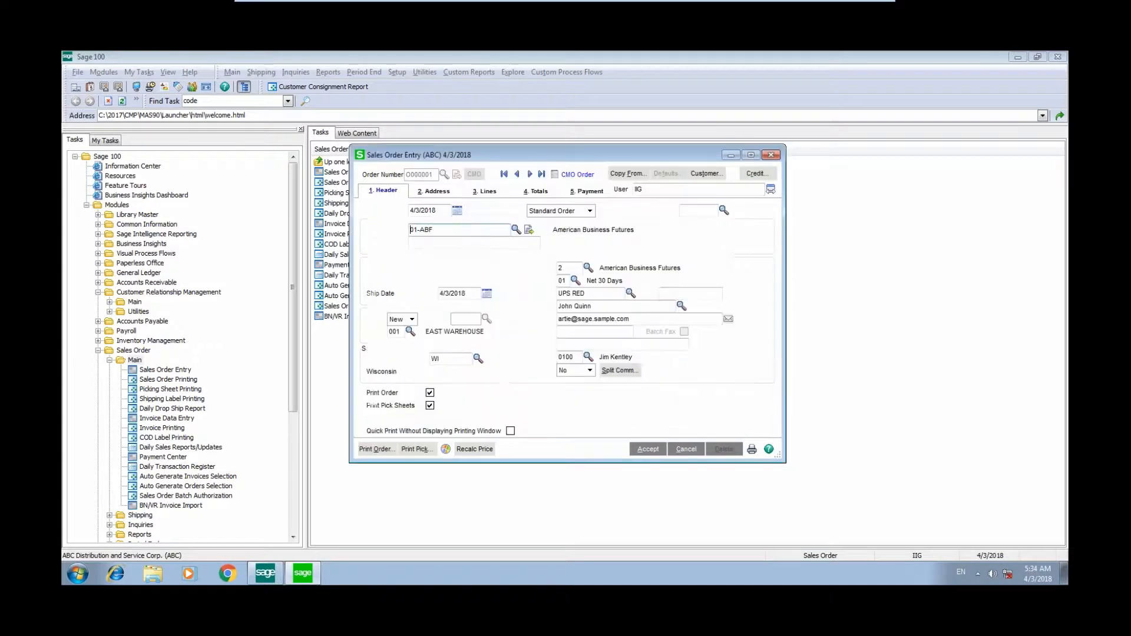
{"action": "left_click", "coordinate": [484, 191]}
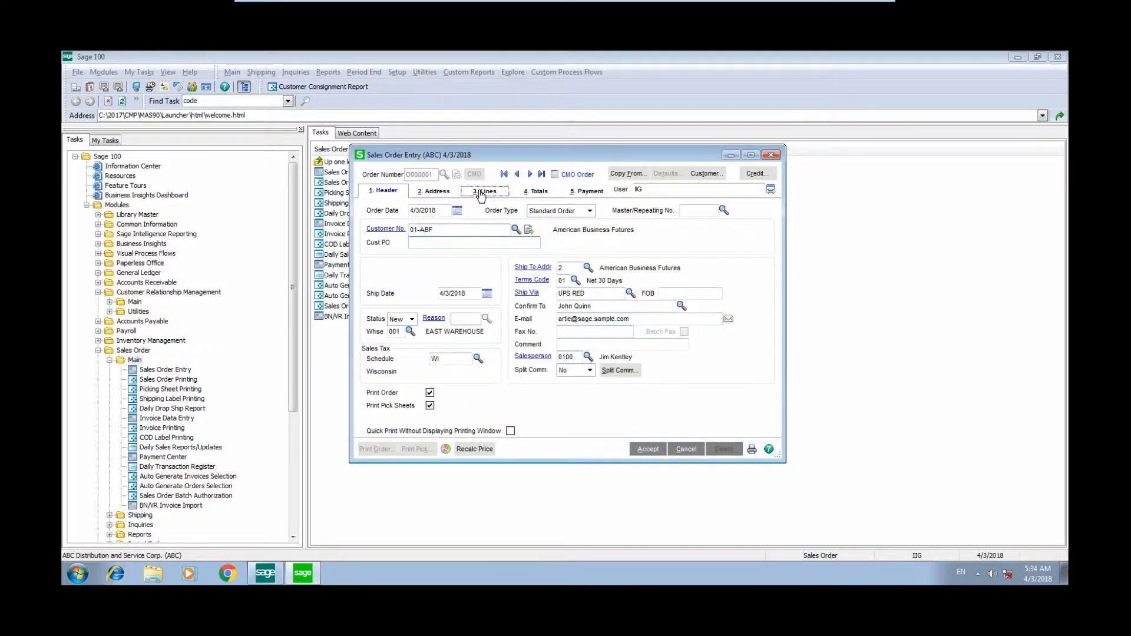
- Add item 1001-HON-H252 as the first line with an ordered quantity of 20
{"action": "left_click", "coordinate": [454, 252]}
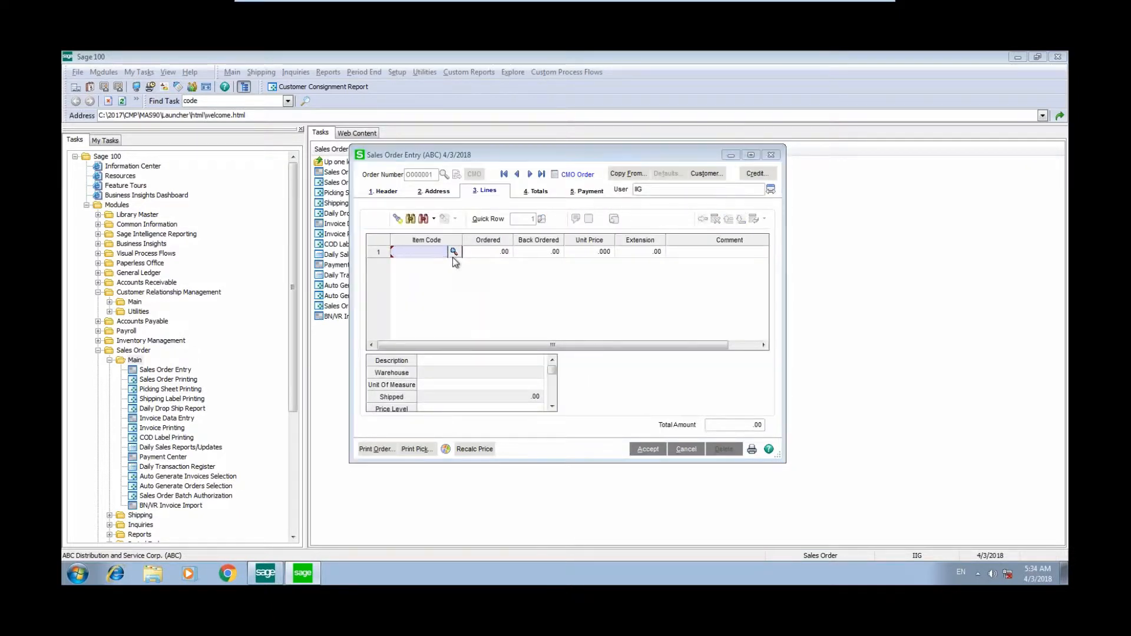
{"action": "key", "text": "Return"}
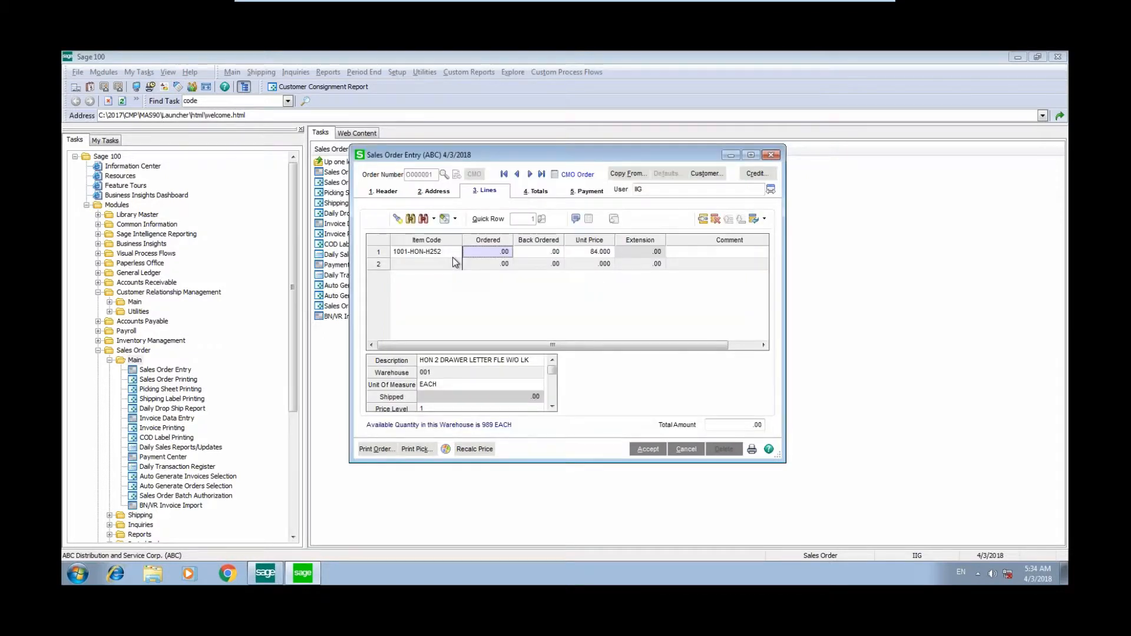
{"action": "left_click", "coordinate": [452, 257]}
{"action": "type", "text": "20"}
{"action": "key", "text": "Return"}
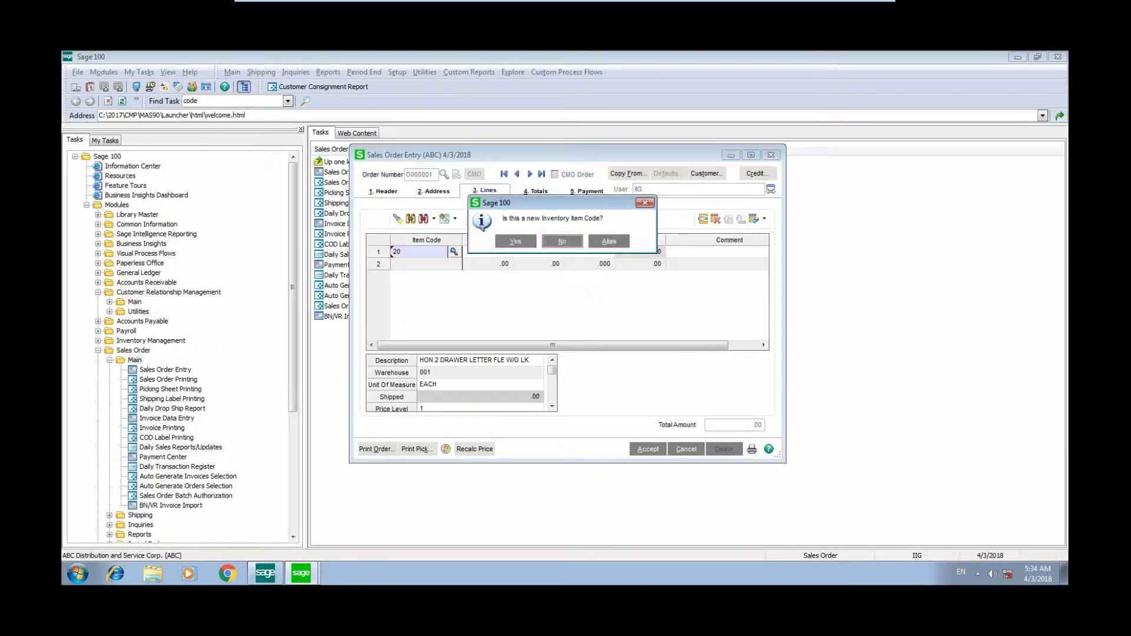
{"action": "left_click", "coordinate": [563, 241]}
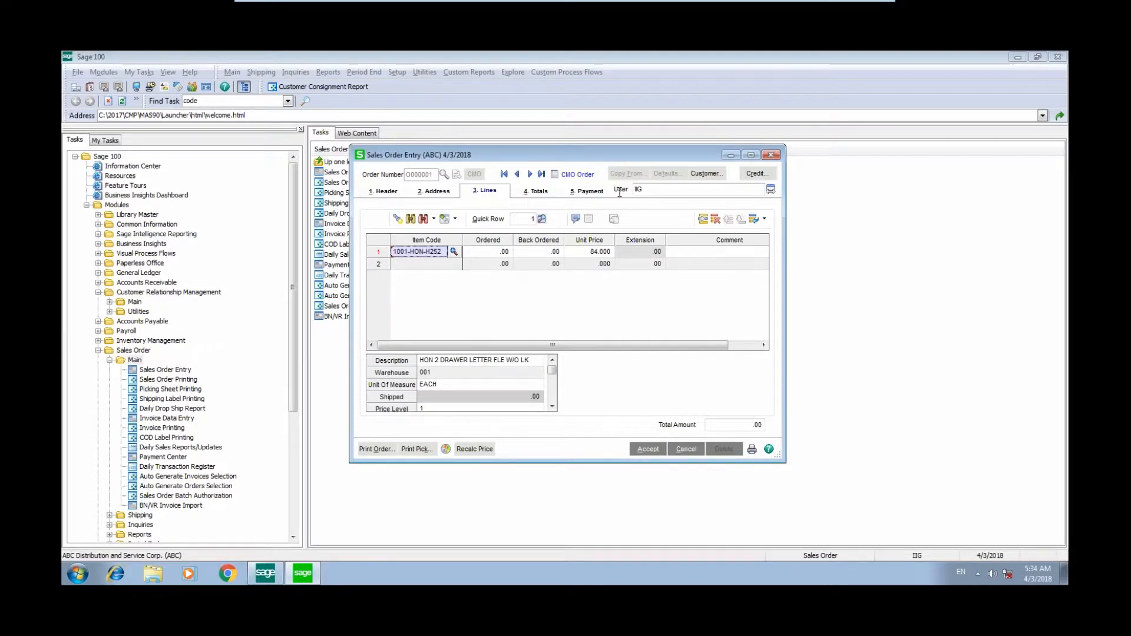
{"action": "left_click", "coordinate": [488, 253]}
{"action": "type", "text": "20"}
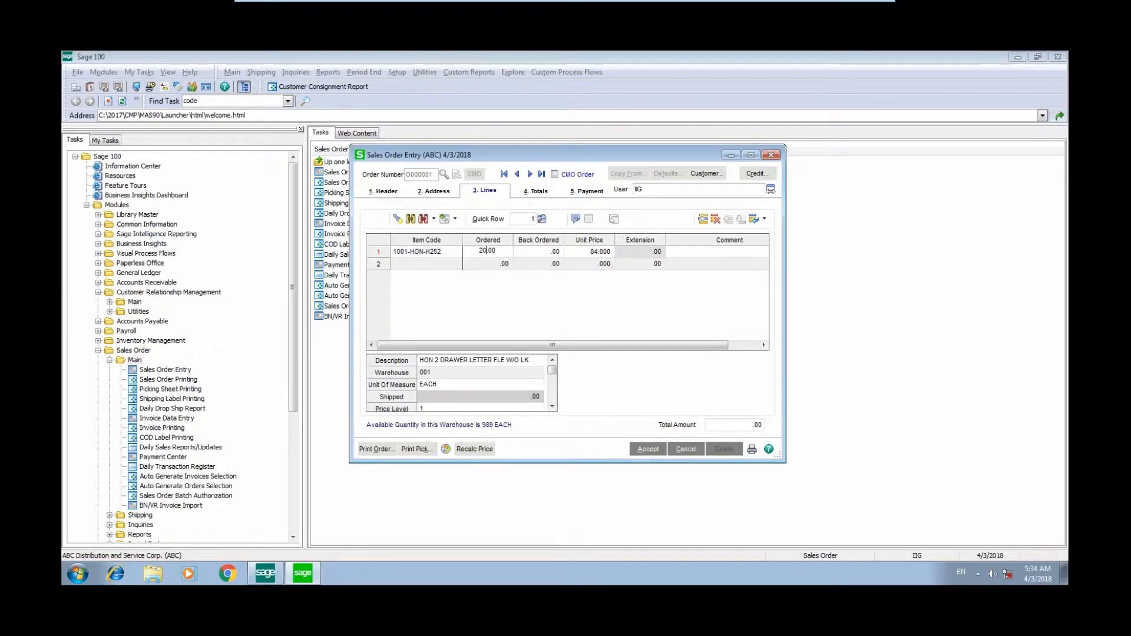
{"action": "key", "text": "Return"}
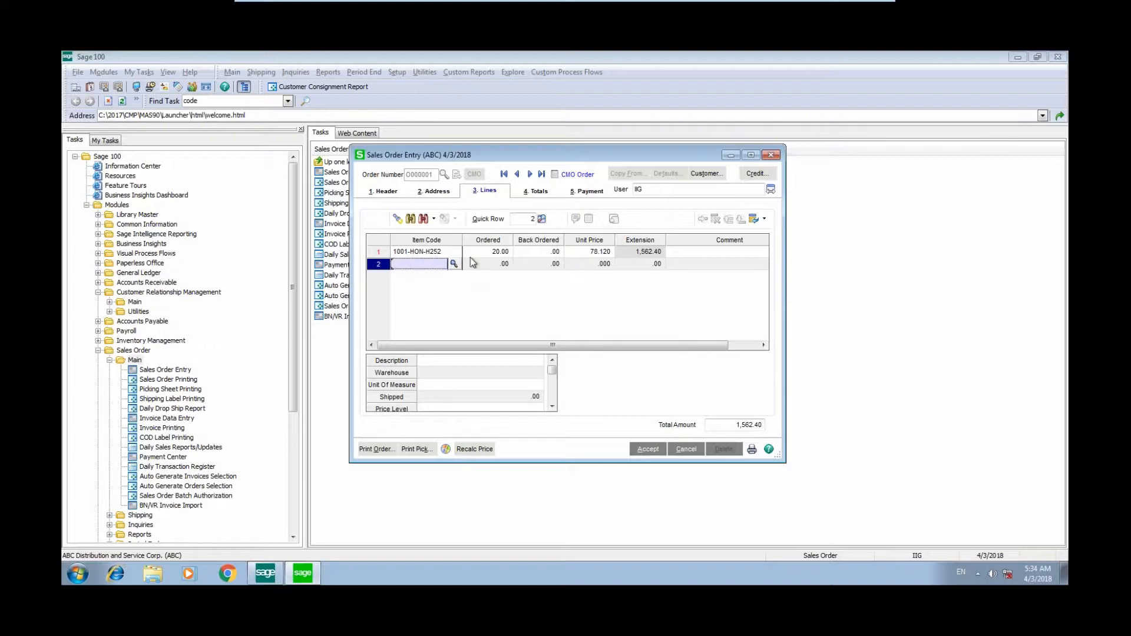
- Add item 1001-HON-H252LK as the second line with quantity 10, accepting the quantity entered
{"action": "left_click", "coordinate": [453, 263]}
{"action": "key", "text": "Down"}
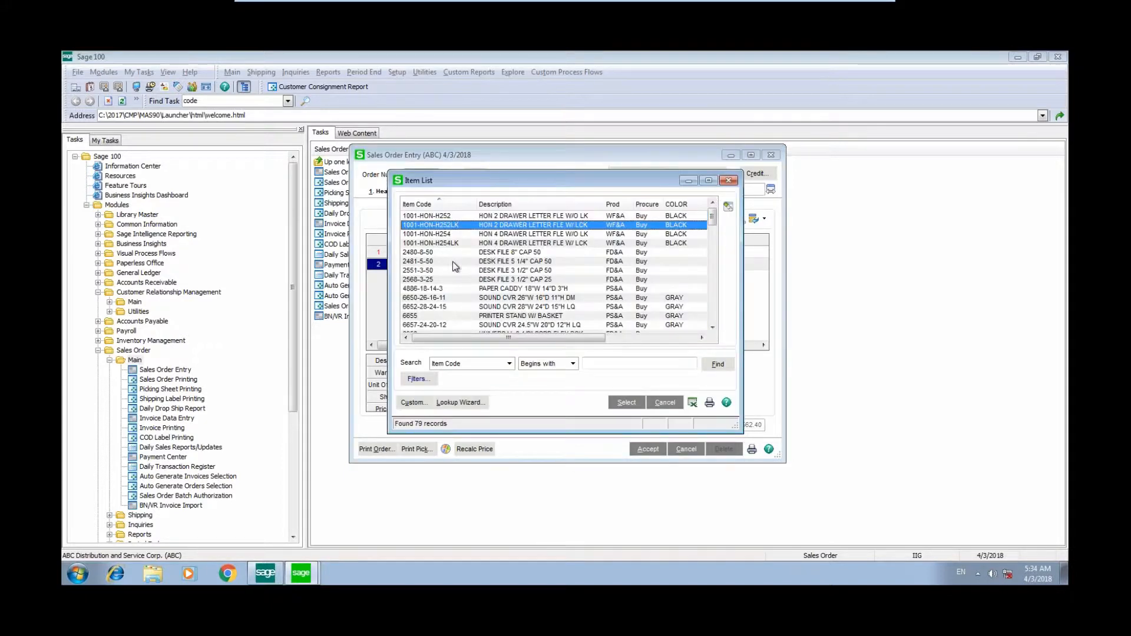
{"action": "key", "text": "Return"}
{"action": "type", "text": "10"}
{"action": "key", "text": "Return"}
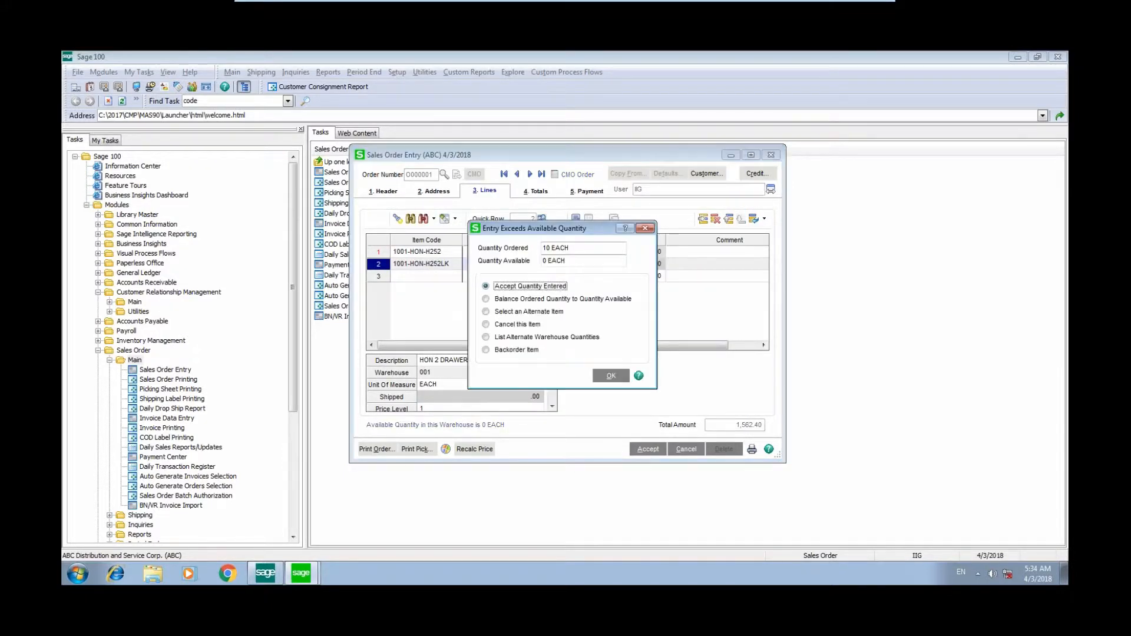
{"action": "left_click", "coordinate": [613, 377]}
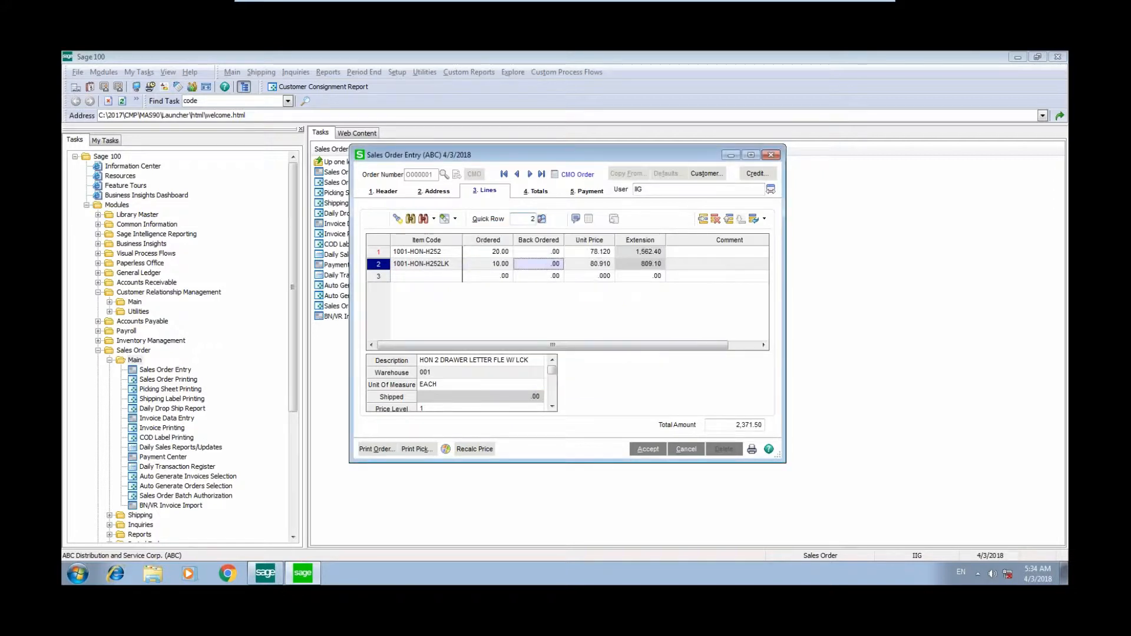
- Review the order totals, accept the consignment order, and close Sales Order Entry
{"action": "left_click", "coordinate": [536, 190]}
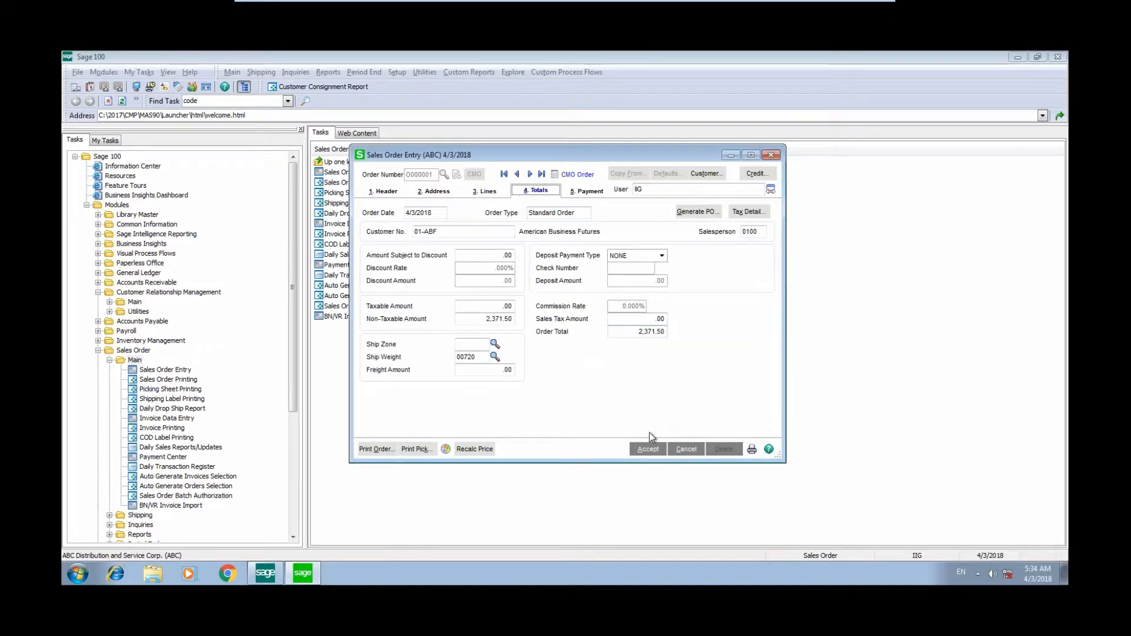
{"action": "left_click", "coordinate": [647, 447]}
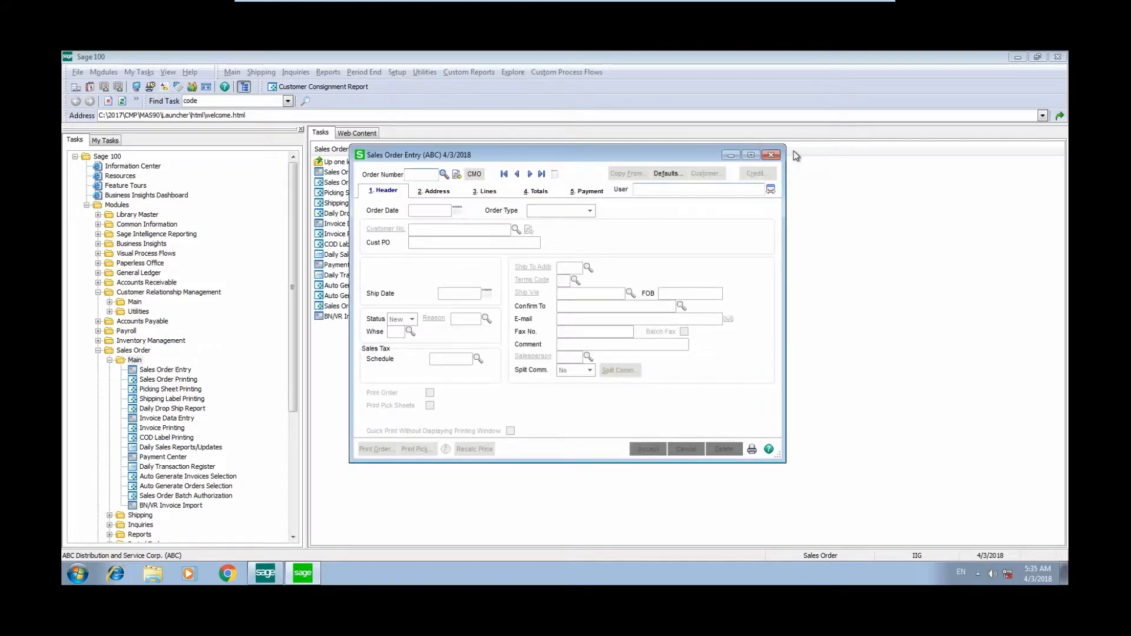
{"action": "left_click", "coordinate": [770, 155]}
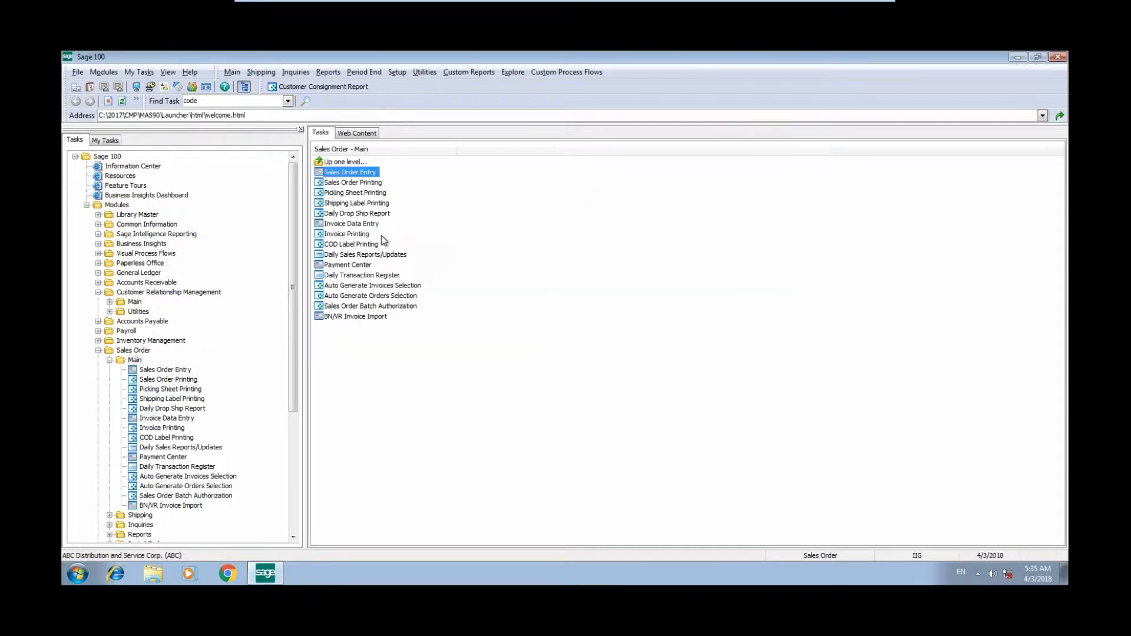
- Open Invoice Data Entry and start the next consignment (CMO) invoice
{"action": "double_click", "coordinate": [368, 225]}
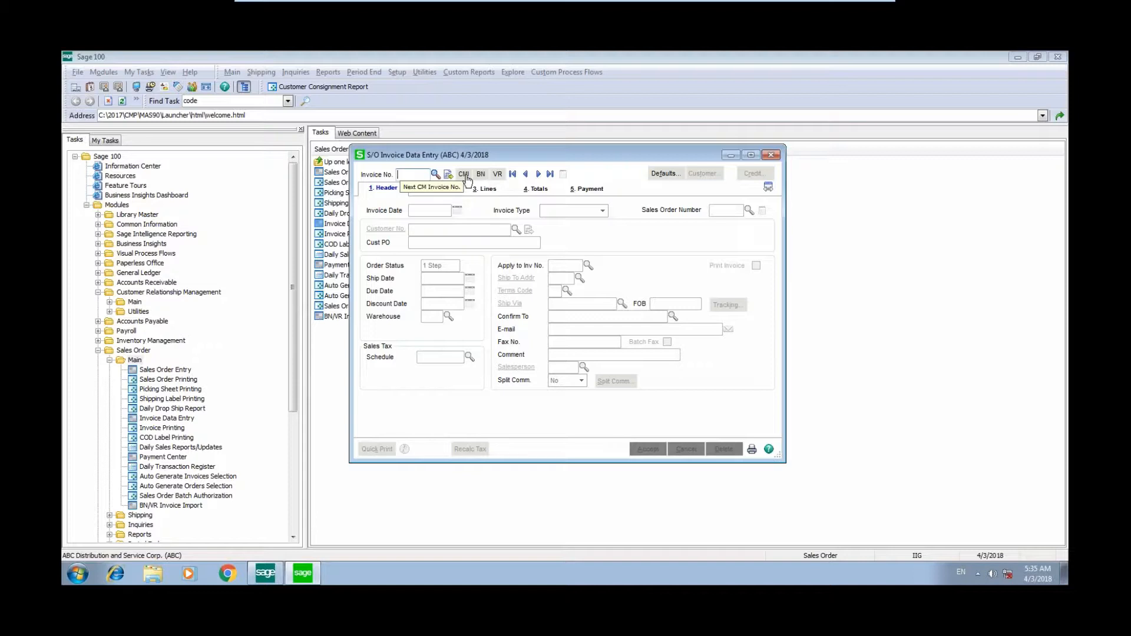
{"action": "left_click", "coordinate": [464, 175]}
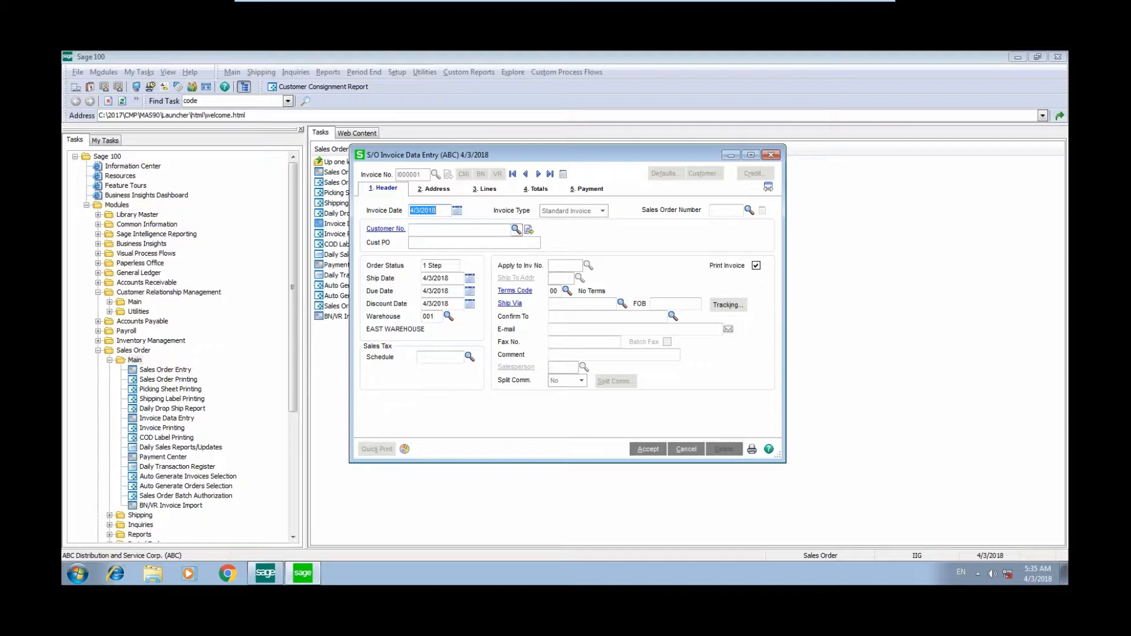
- Link the invoice to the consignment sales order and ship the complete order on its lines
{"action": "left_click", "coordinate": [749, 210]}
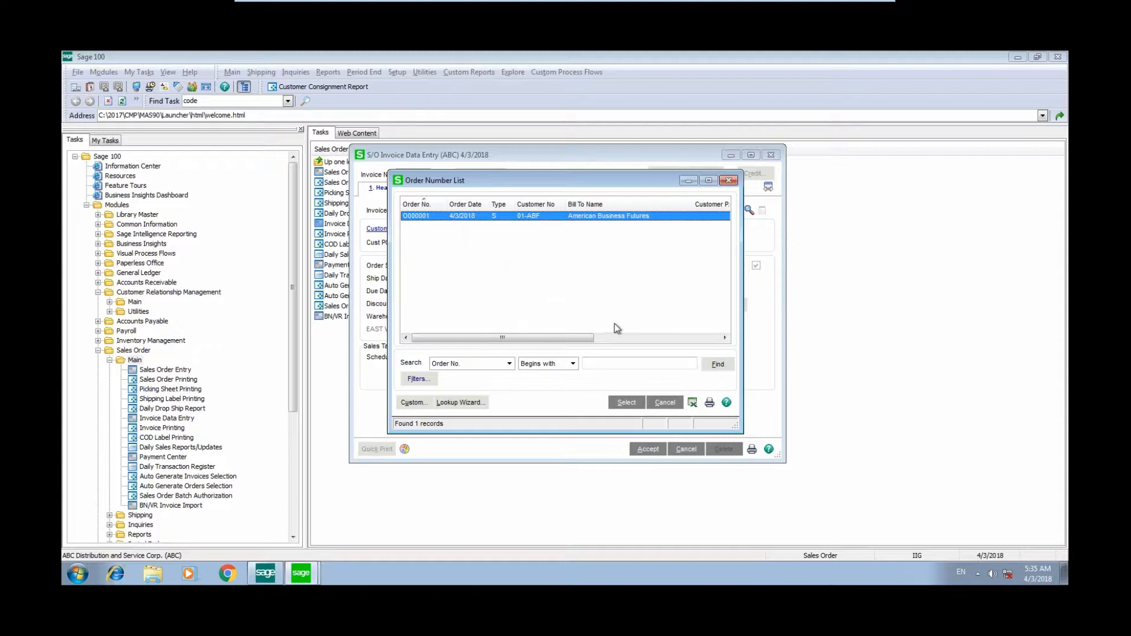
{"action": "left_click", "coordinate": [629, 403]}
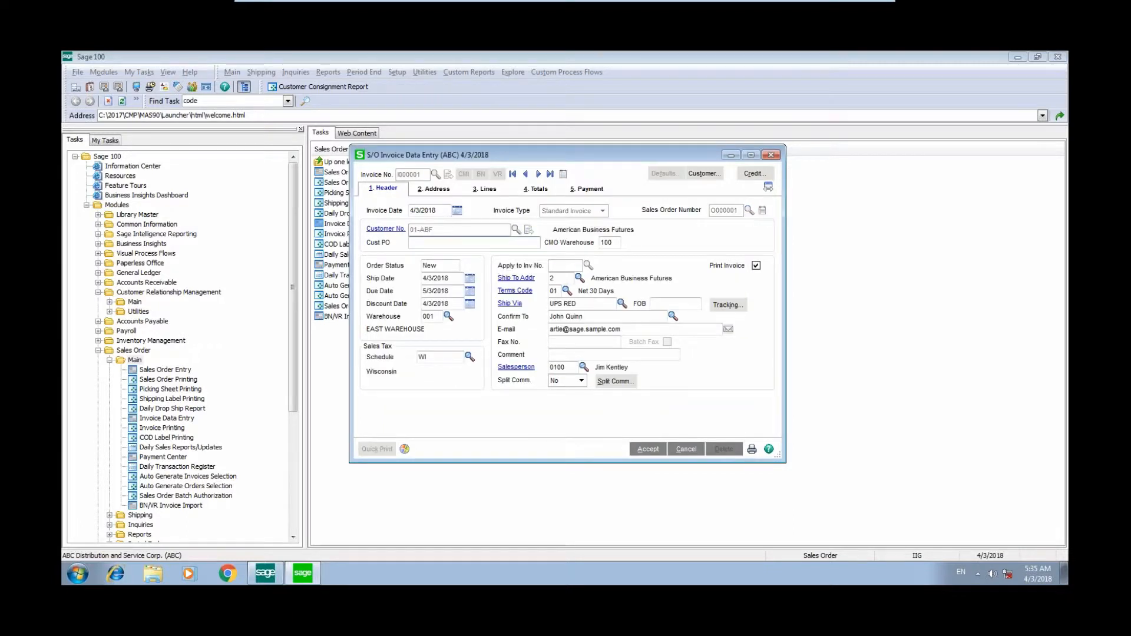
{"action": "left_click", "coordinate": [484, 189]}
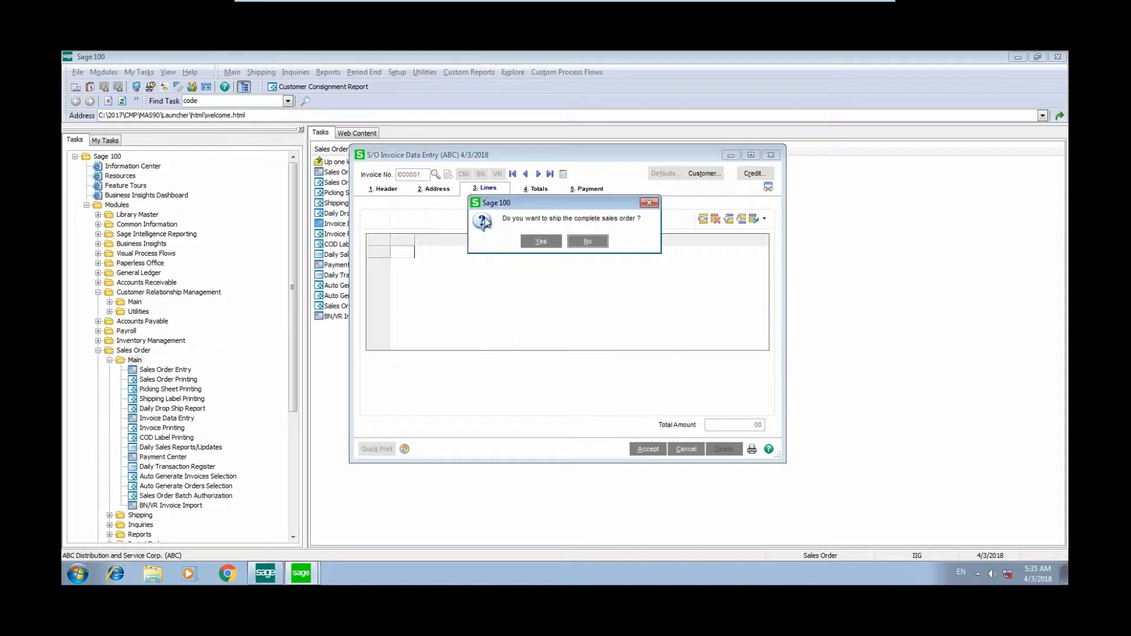
{"action": "left_click", "coordinate": [540, 241]}
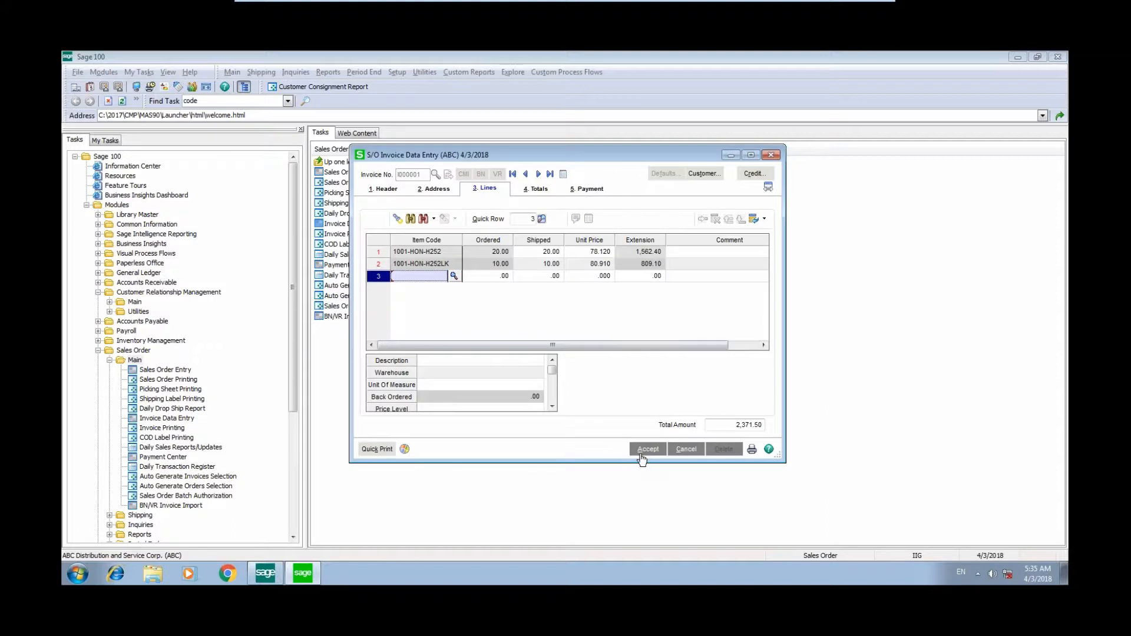
- Save the invoice and preview it using the Preprinted Laser form template, then close the preview
{"action": "left_click", "coordinate": [749, 449]}
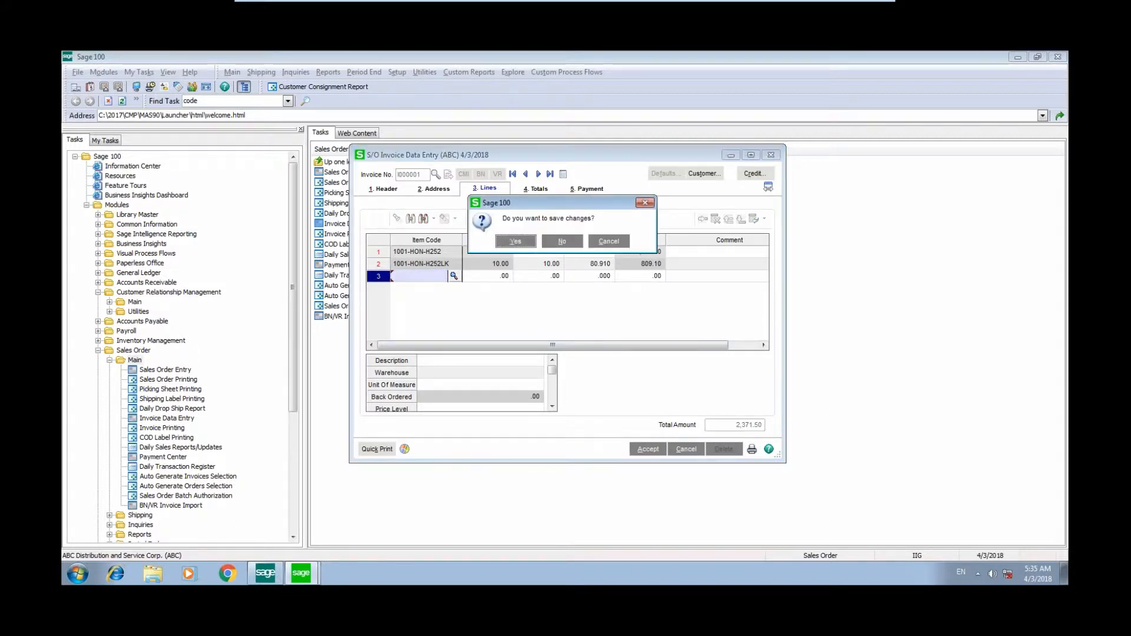
{"action": "left_click", "coordinate": [527, 241]}
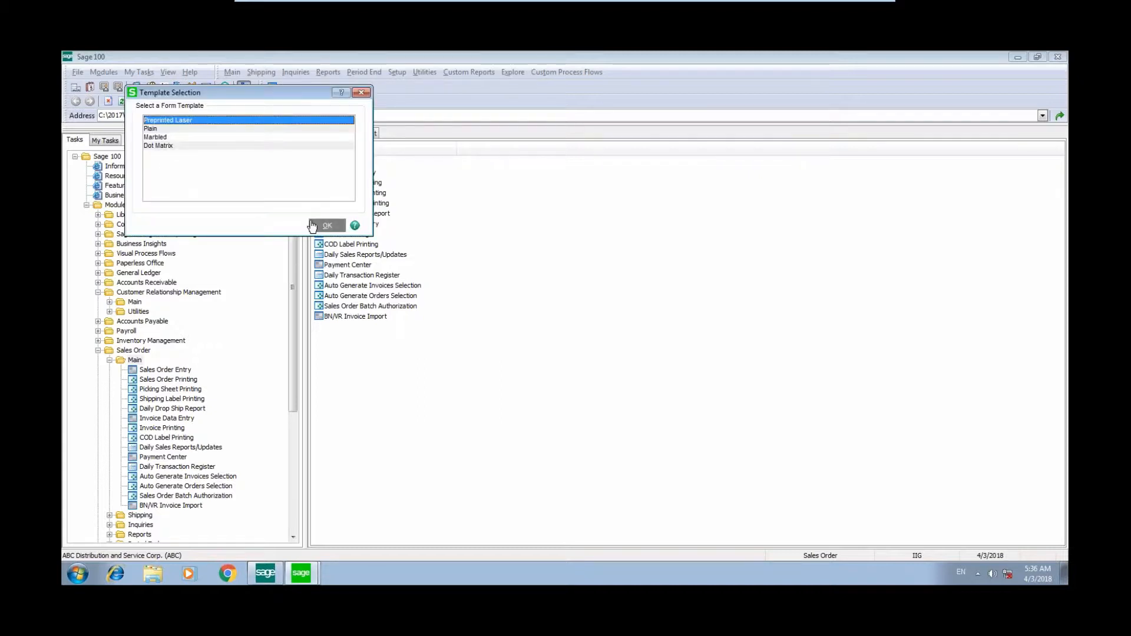
{"action": "left_click", "coordinate": [321, 226]}
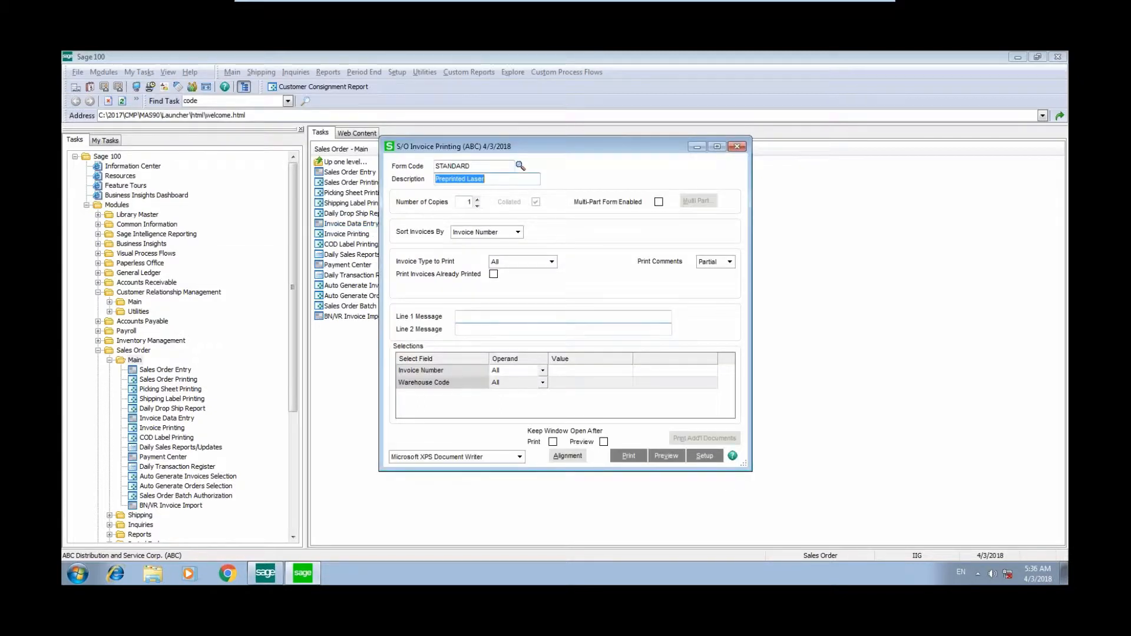
{"action": "left_click", "coordinate": [667, 456]}
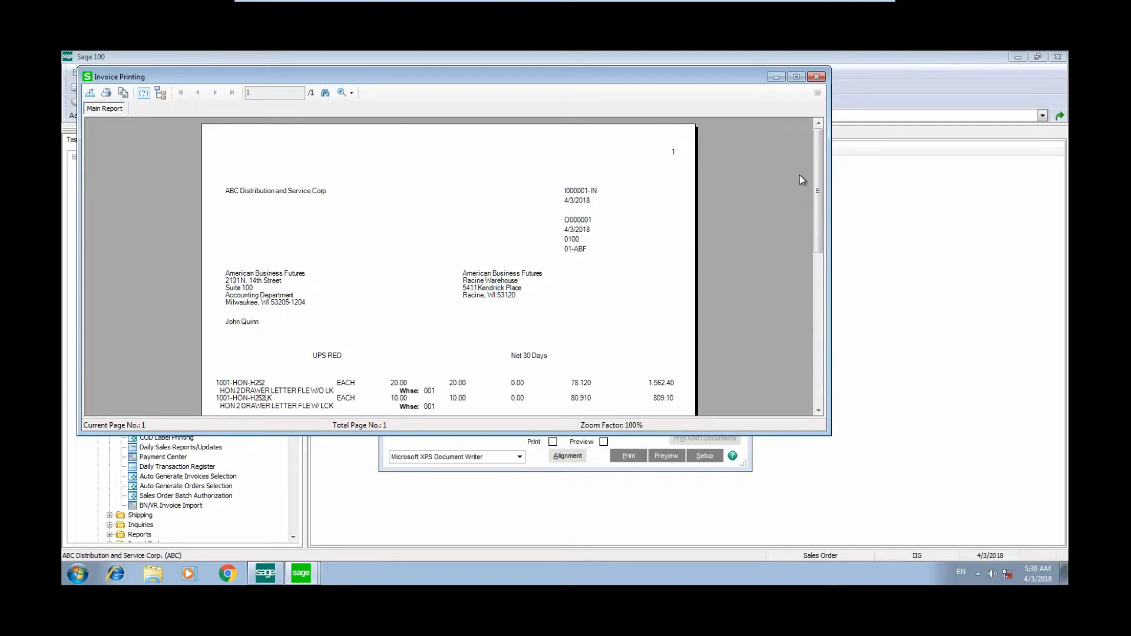
{"action": "left_click", "coordinate": [817, 77]}
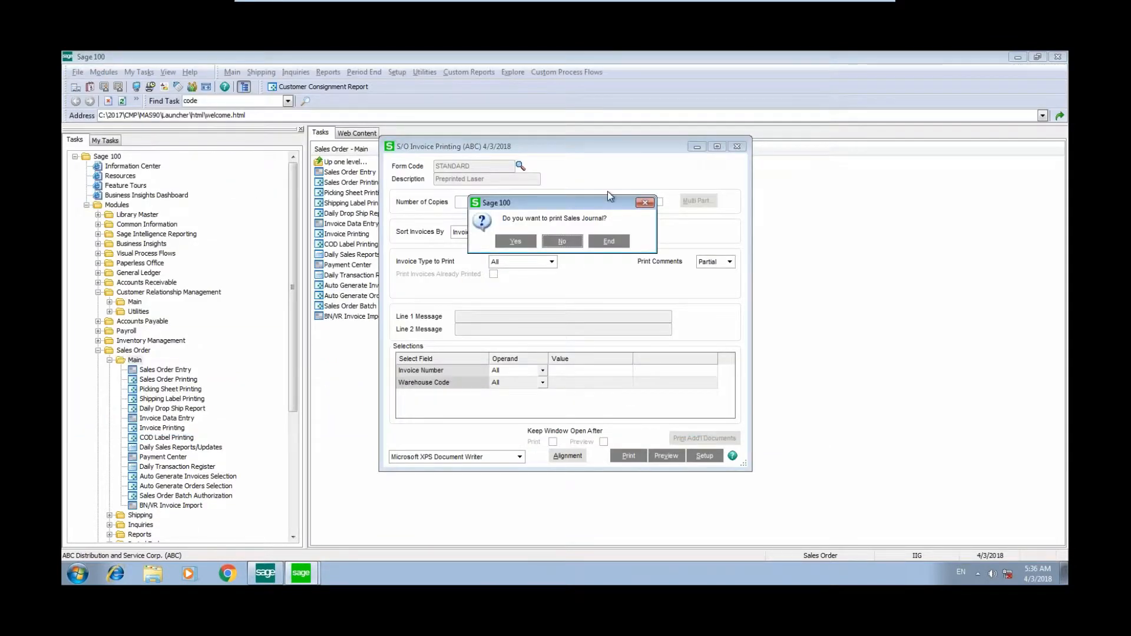
- Choose to print the Sales Journal and set the sales order posting date to 05/31/2020
{"action": "left_click", "coordinate": [516, 242]}
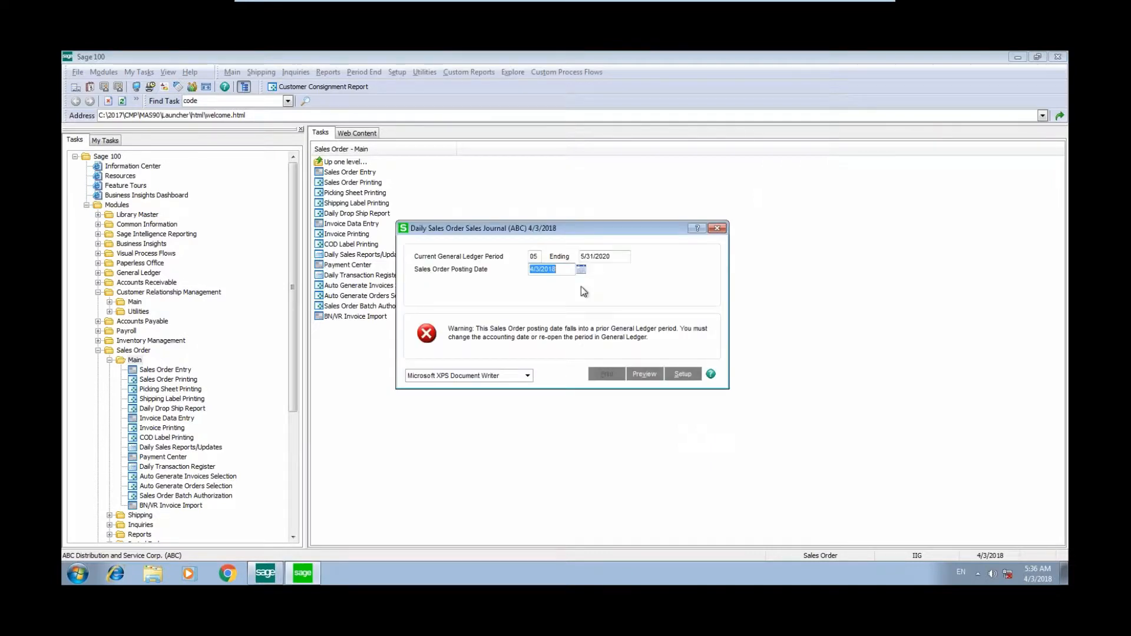
{"action": "type", "text": "05/31/2020"}
{"action": "key", "text": "Tab"}
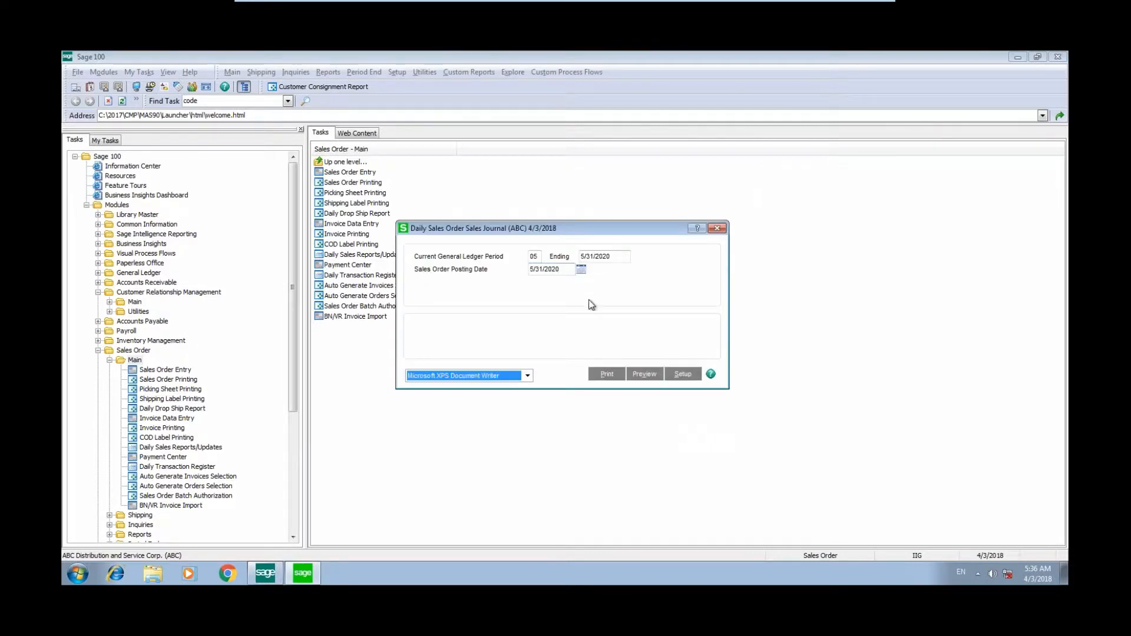
- Preview the Sales Journal, close the preview, and confirm updating the Daily Sales Order Sales Journal
{"action": "left_click", "coordinate": [645, 375]}
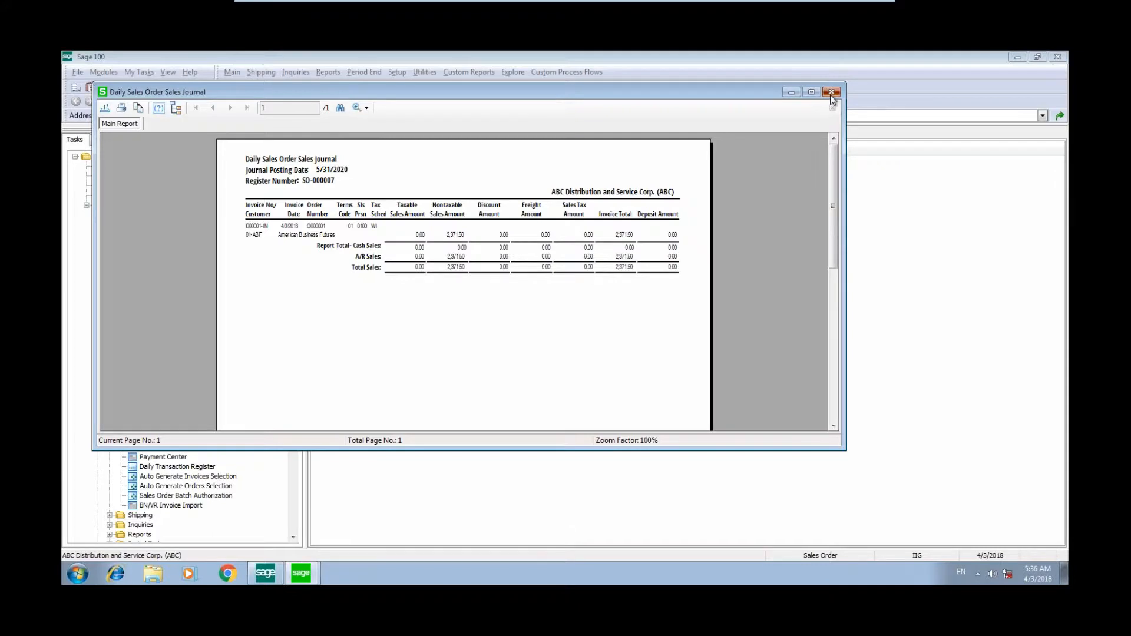
{"action": "left_click", "coordinate": [831, 93]}
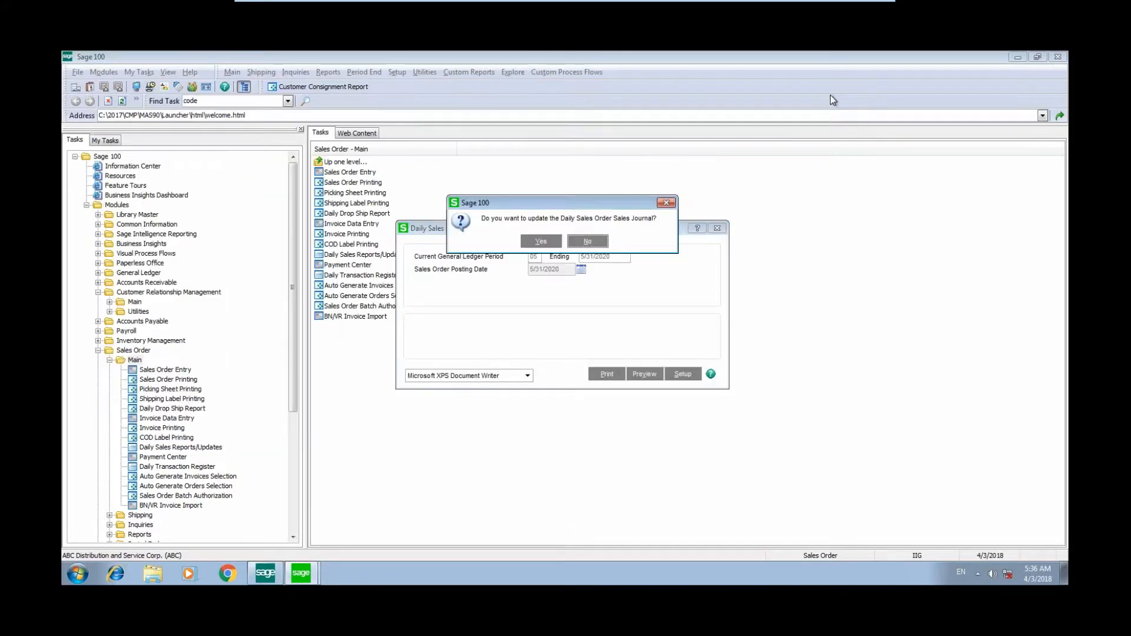
{"action": "left_click", "coordinate": [541, 242]}
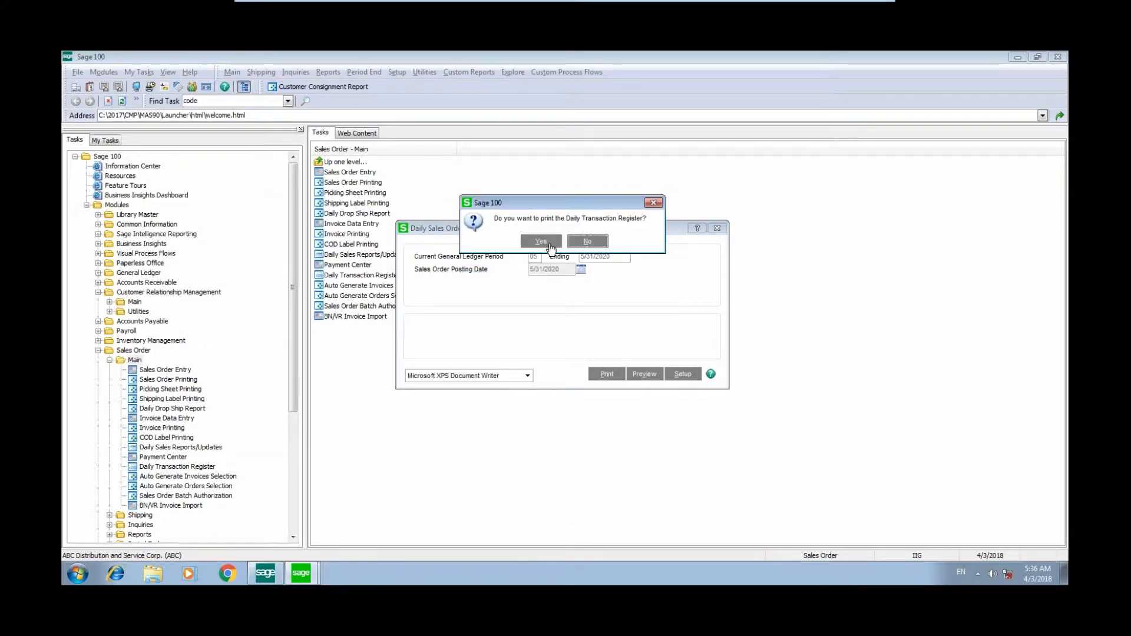
- Choose to print the Daily Transaction Register, preview it, close the preview, and answer the update prompt
{"action": "left_click", "coordinate": [547, 242]}
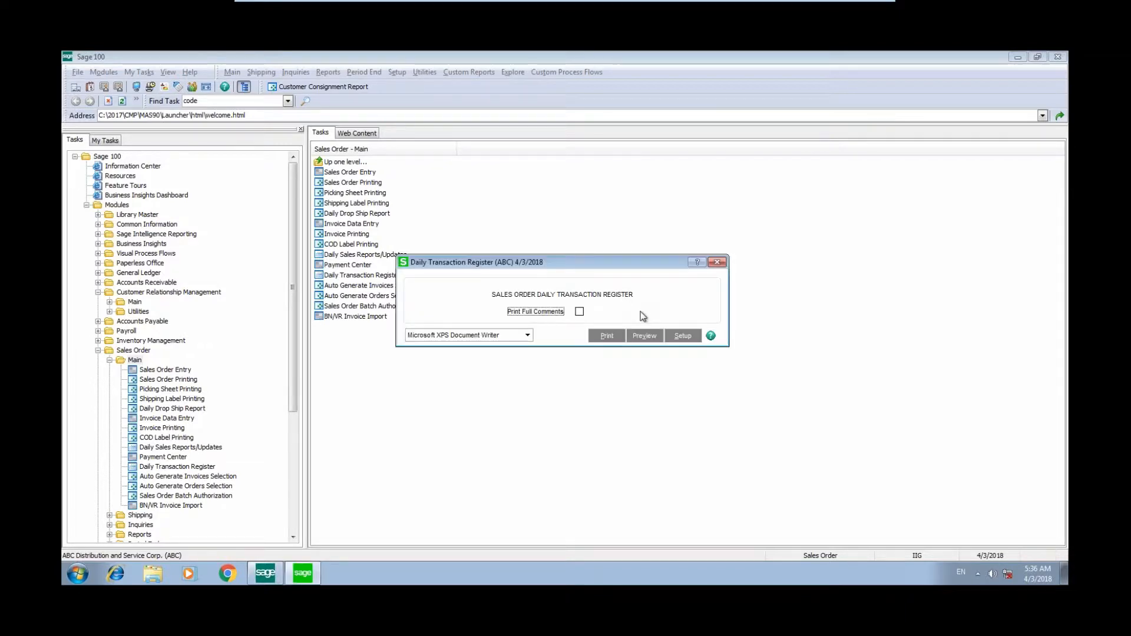
{"action": "left_click", "coordinate": [644, 335]}
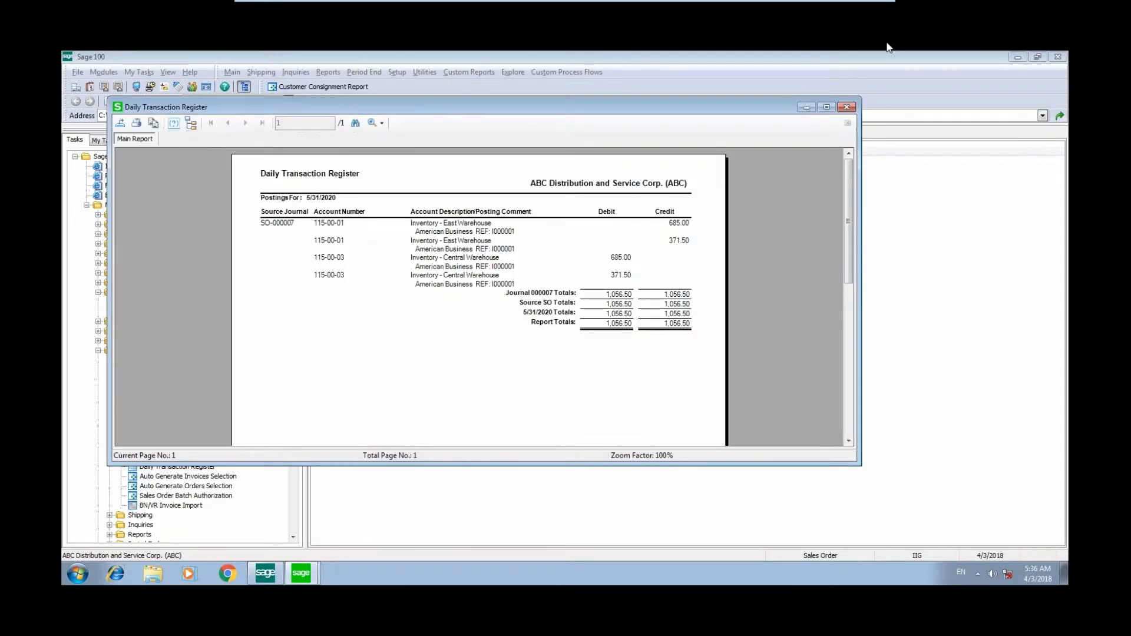
{"action": "left_click", "coordinate": [844, 109]}
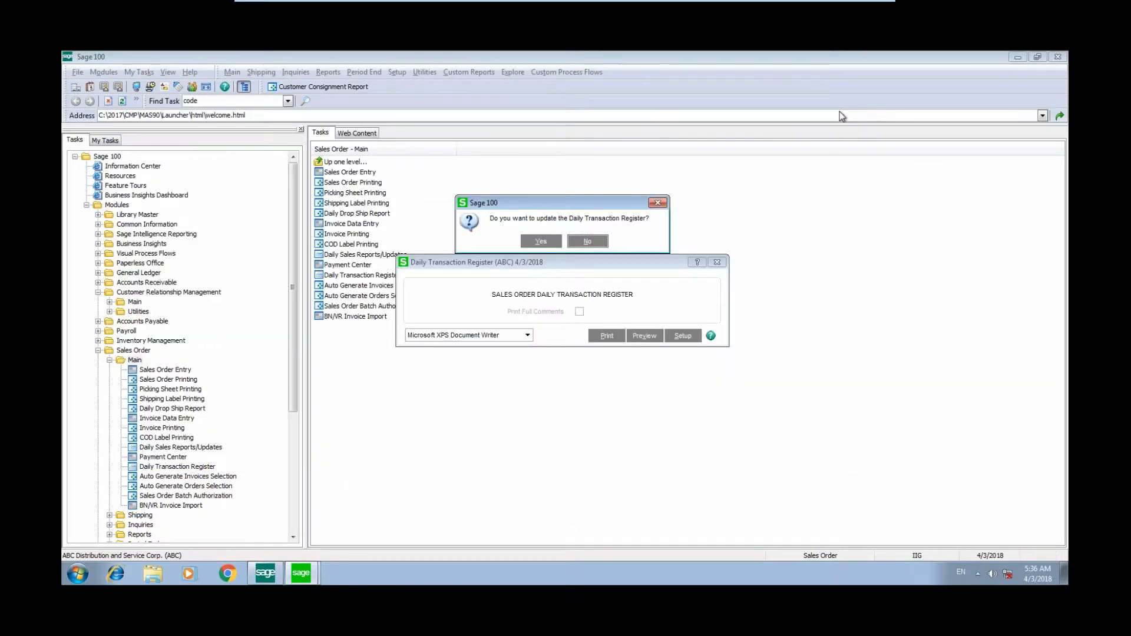
{"action": "left_click", "coordinate": [587, 241]}
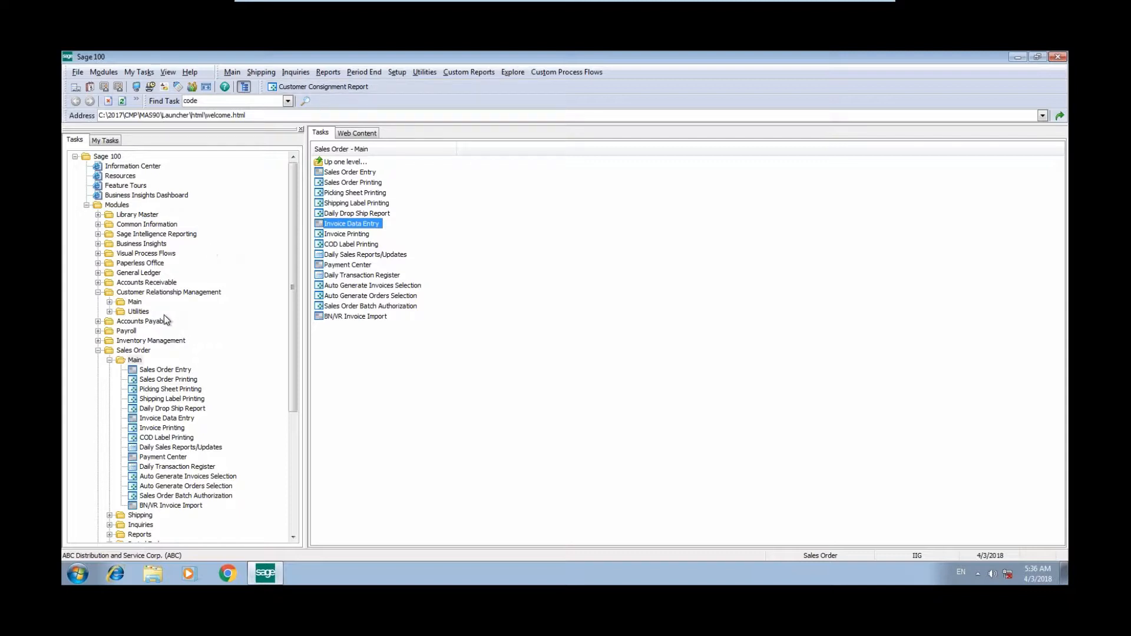
- Open Item Maintenance under Inventory Management and review the first item's warehouse quantities, including the consignment warehouse, then close it
{"action": "double_click", "coordinate": [154, 341]}
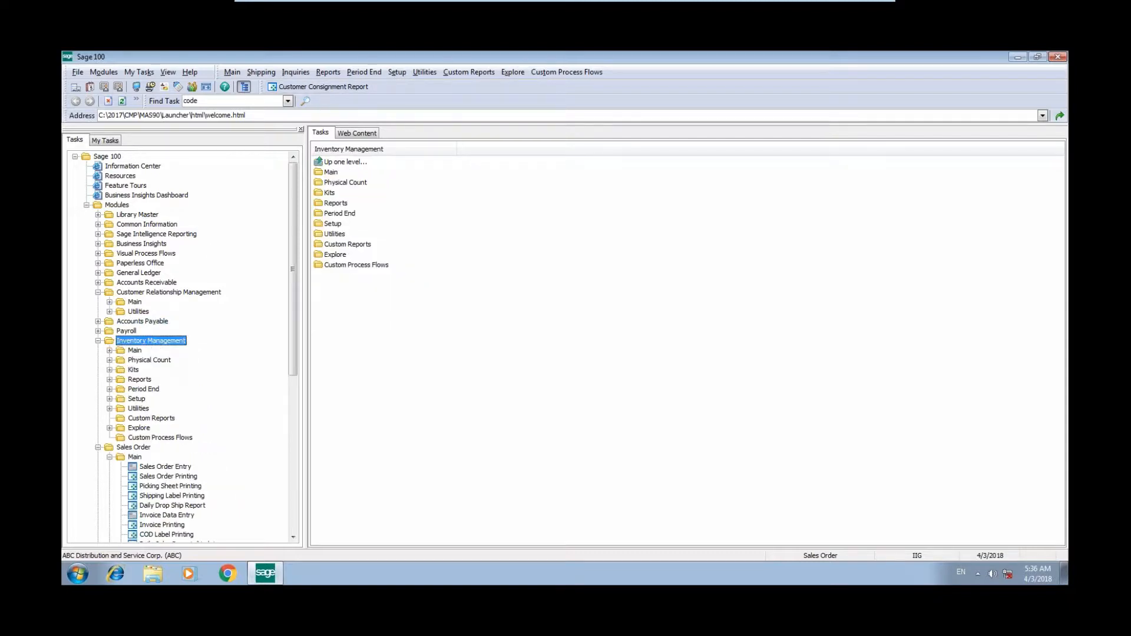
{"action": "double_click", "coordinate": [134, 350]}
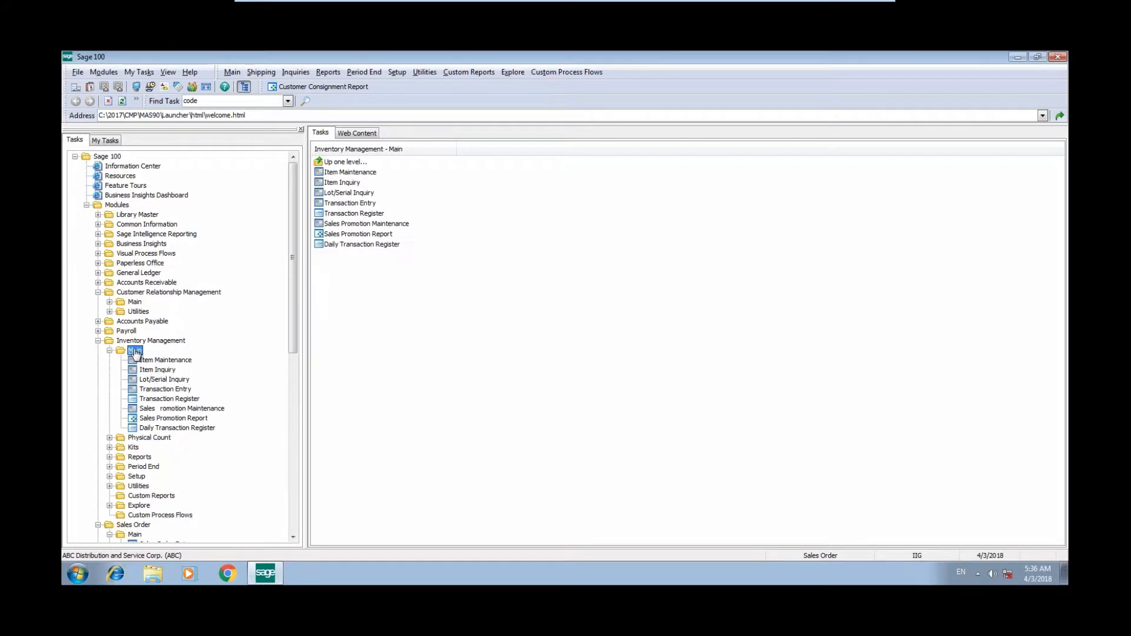
{"action": "double_click", "coordinate": [348, 172]}
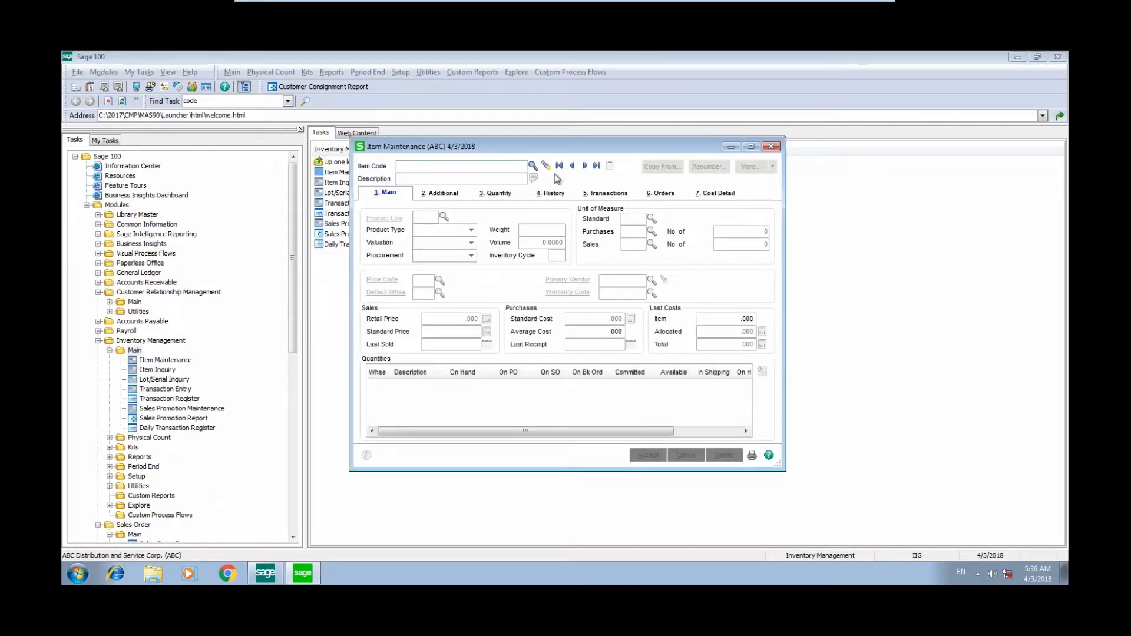
{"action": "left_click", "coordinate": [559, 168]}
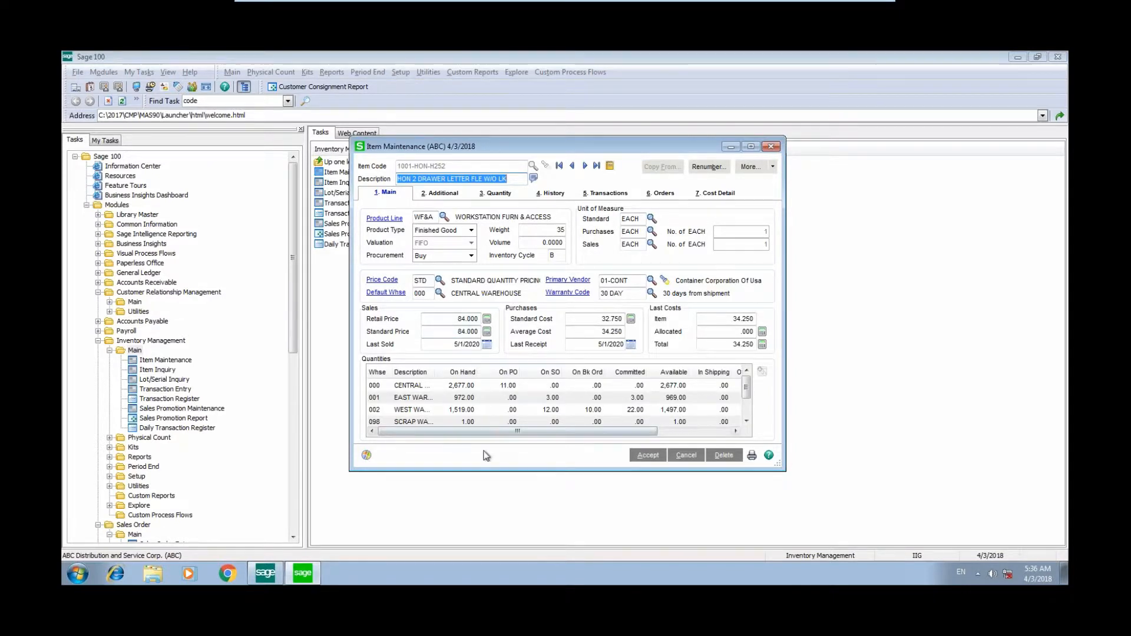
{"action": "left_click_drag", "start_coordinate": [484, 470], "coordinate": [483, 518]}
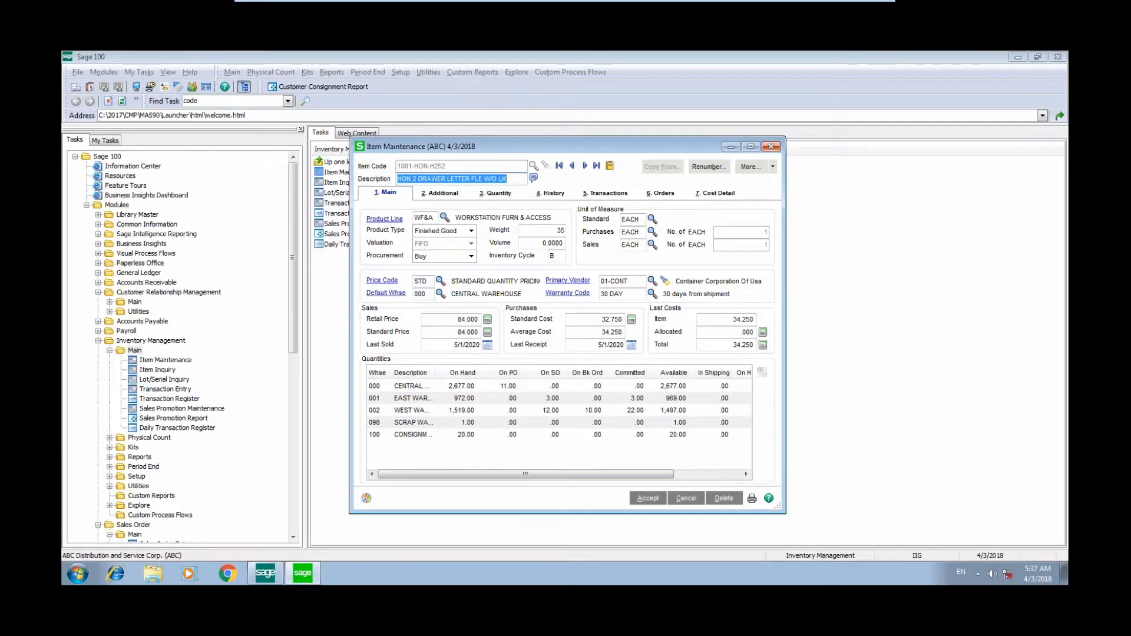
{"action": "left_click", "coordinate": [771, 146]}
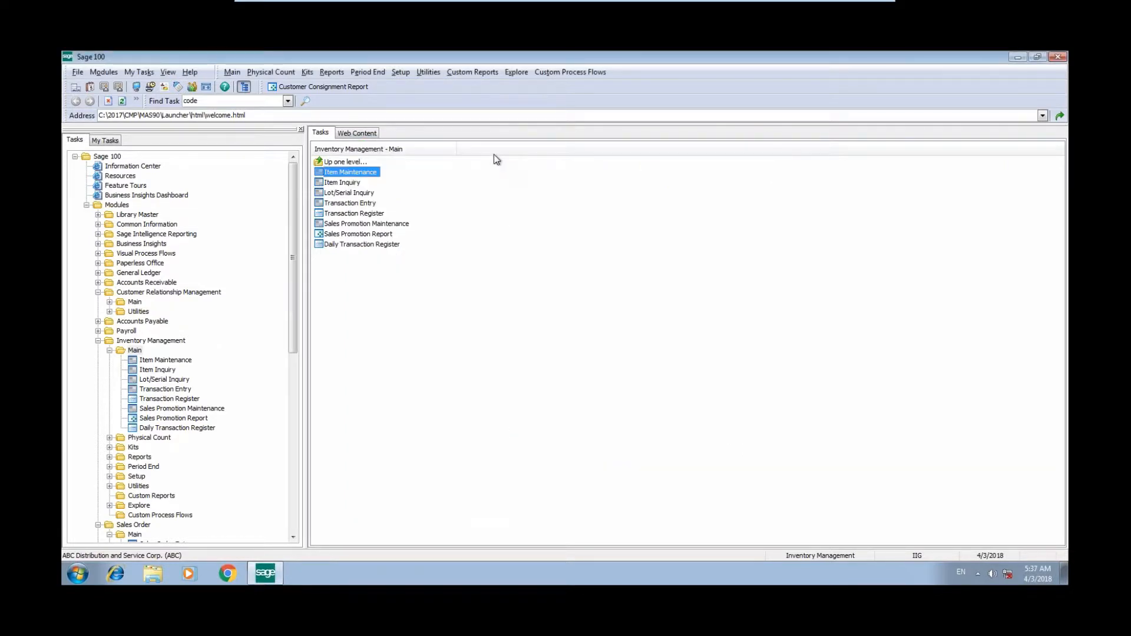
- Preview the Customer Consignment Report maximized at 200% zoom, then close it
{"action": "left_click", "coordinate": [336, 89]}
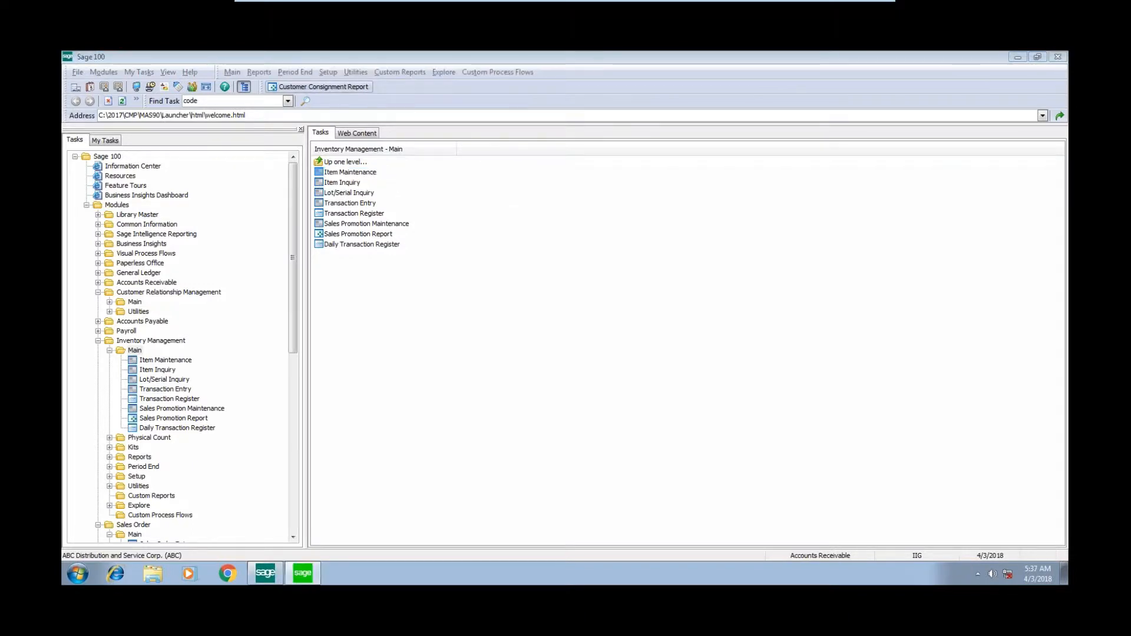
{"action": "left_click", "coordinate": [666, 415]}
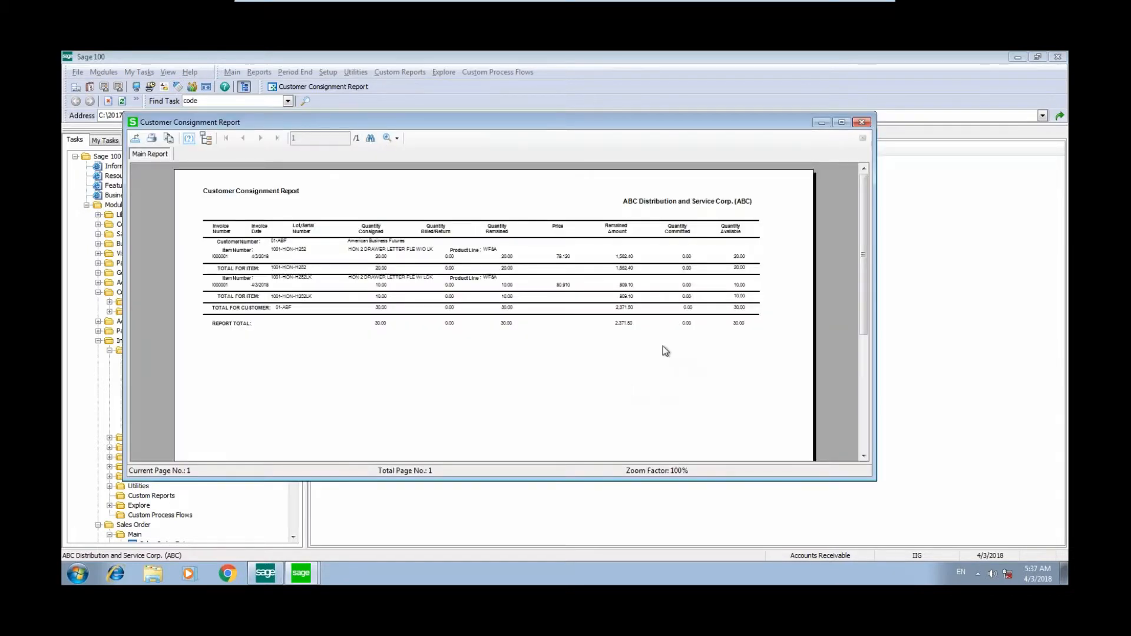
{"action": "left_click", "coordinate": [842, 122]}
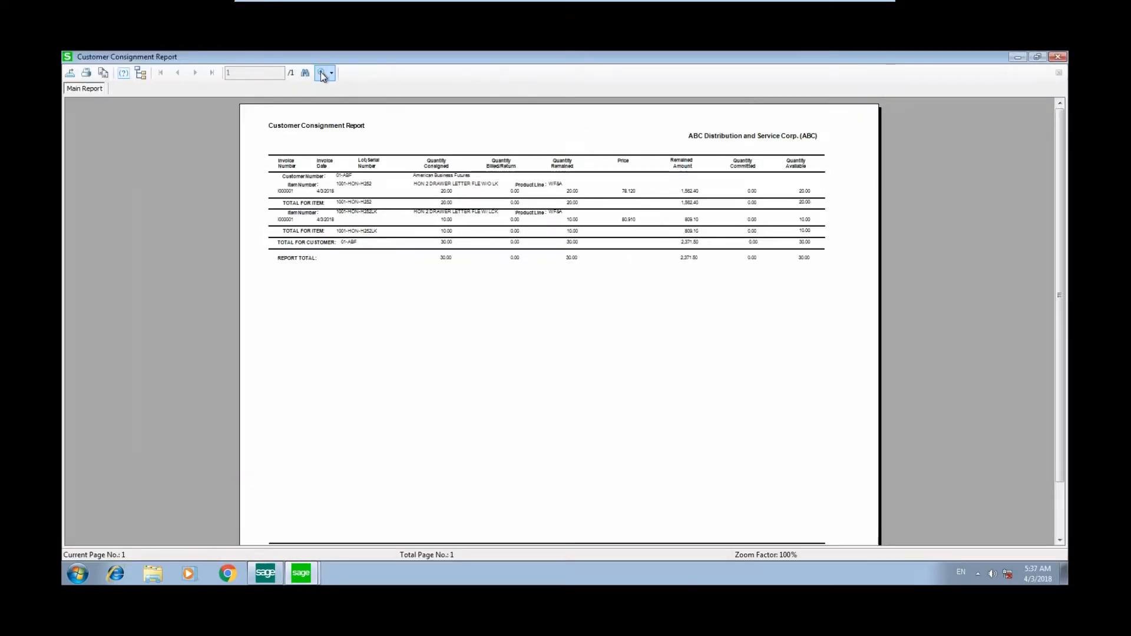
{"action": "left_click", "coordinate": [323, 74]}
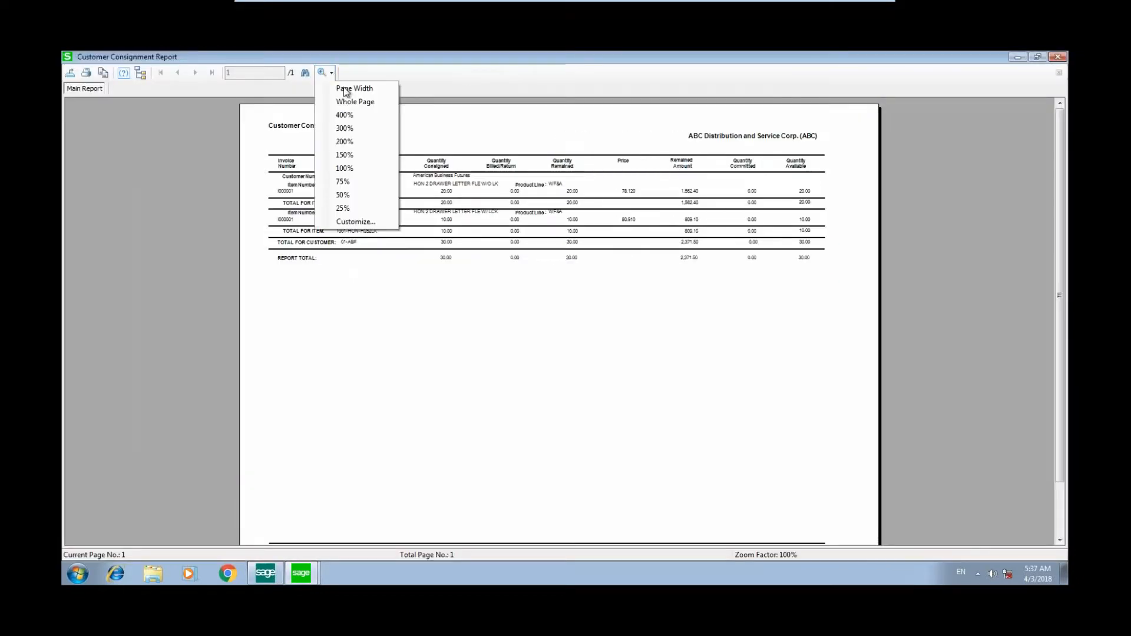
{"action": "left_click", "coordinate": [366, 143]}
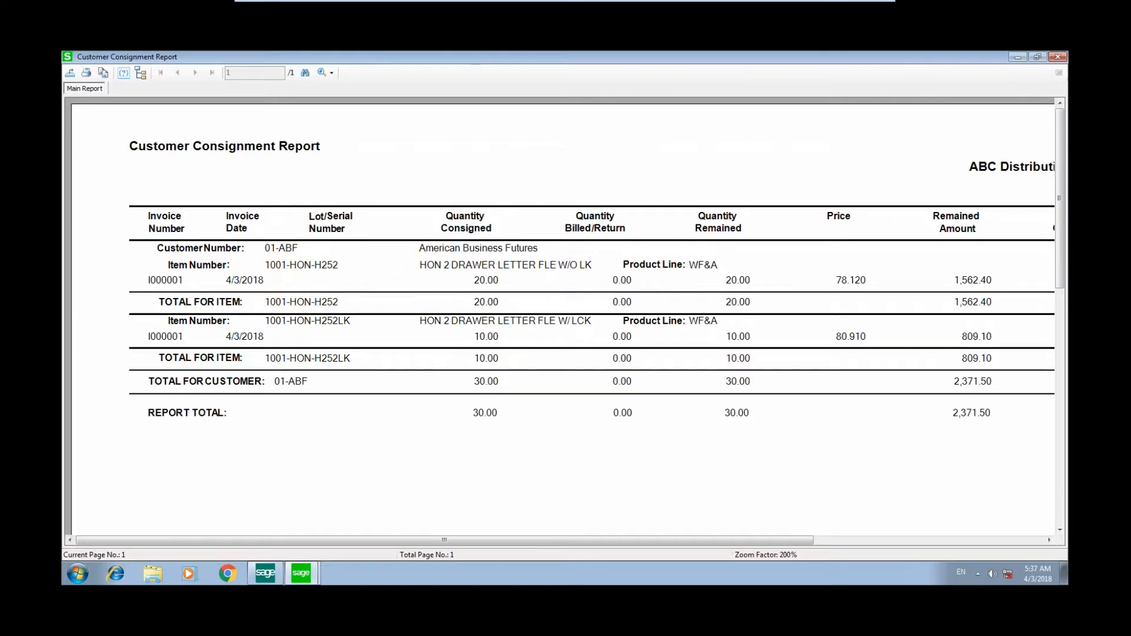
{"action": "left_click", "coordinate": [1057, 57]}
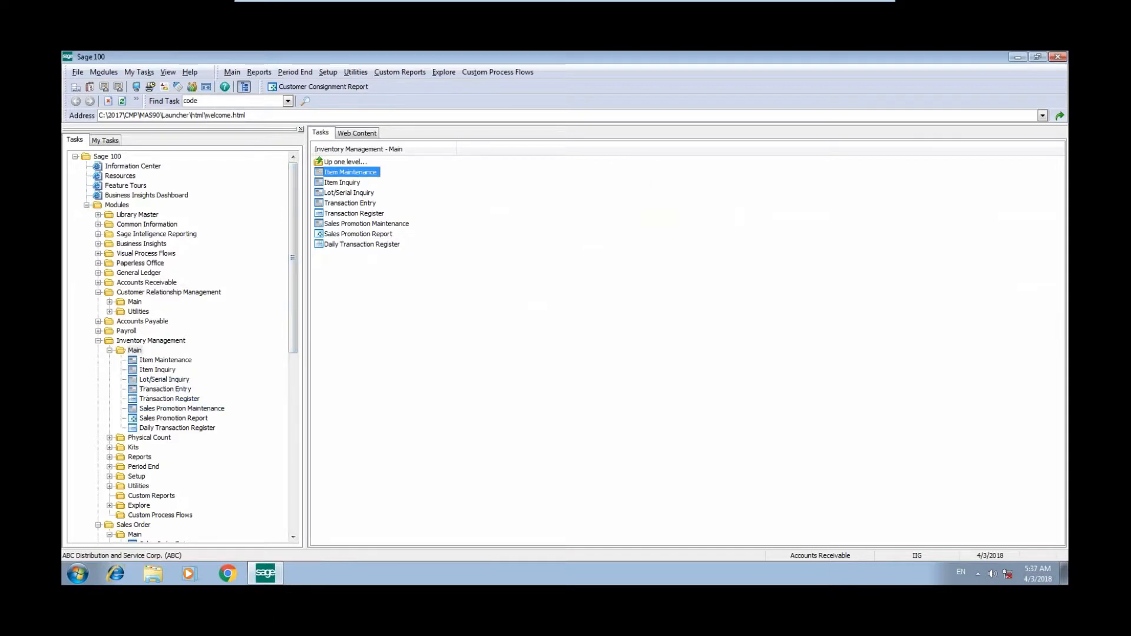
- Open Invoice Data Entry, start a billing notation (BN) invoice, and select the customer American Business Futures
{"action": "left_click", "coordinate": [97, 341]}
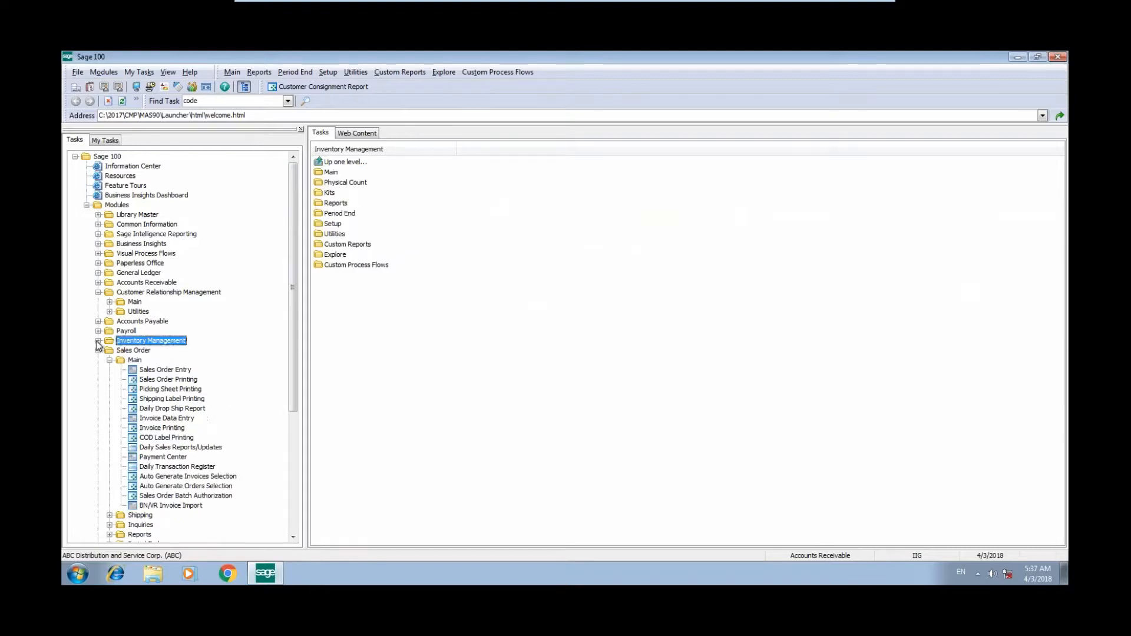
{"action": "left_click", "coordinate": [178, 418]}
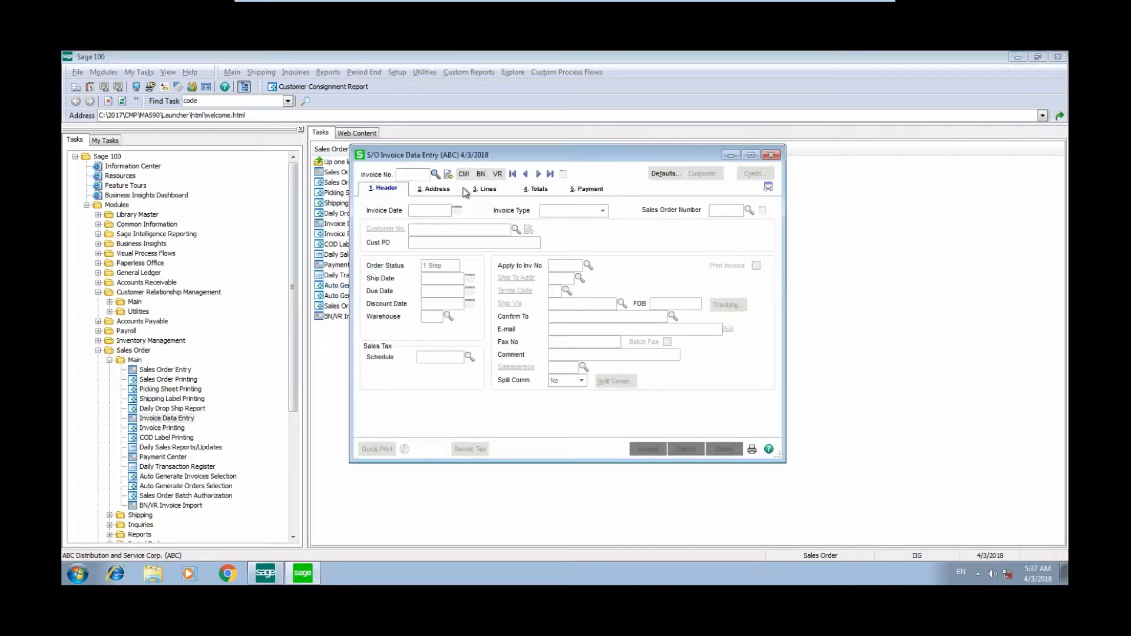
{"action": "left_click", "coordinate": [480, 175]}
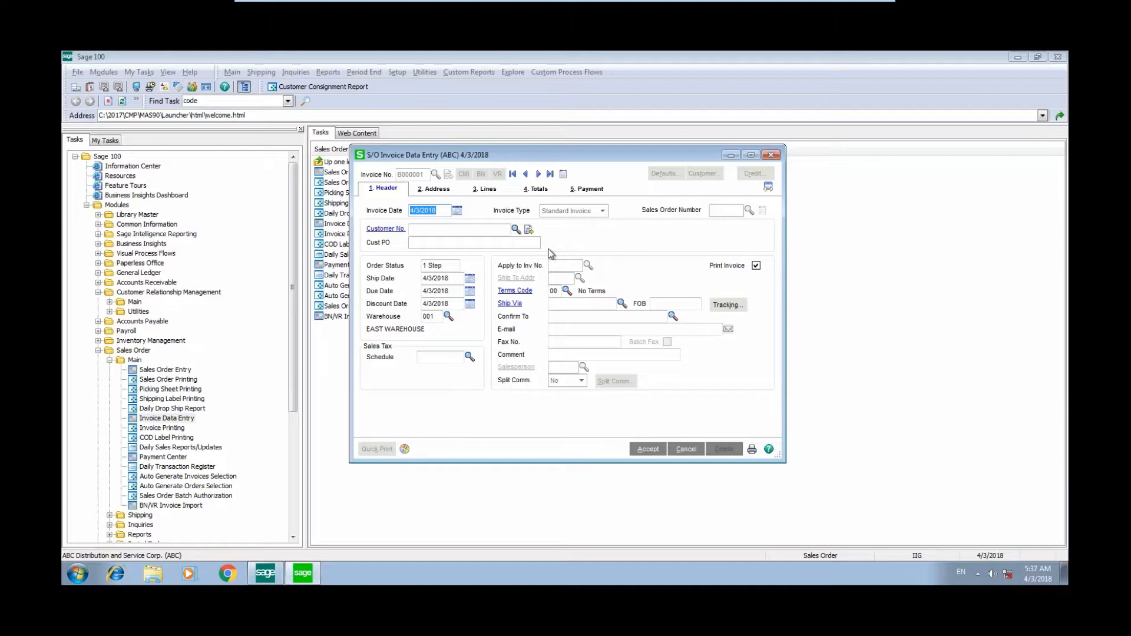
{"action": "left_click", "coordinate": [515, 229]}
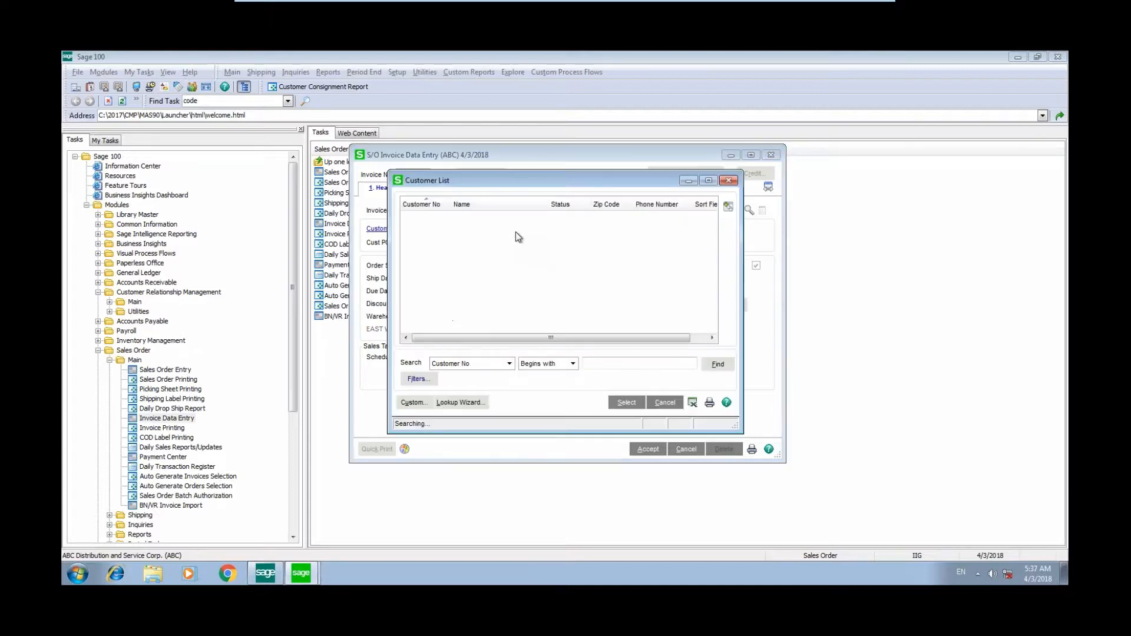
{"action": "left_click", "coordinate": [626, 403]}
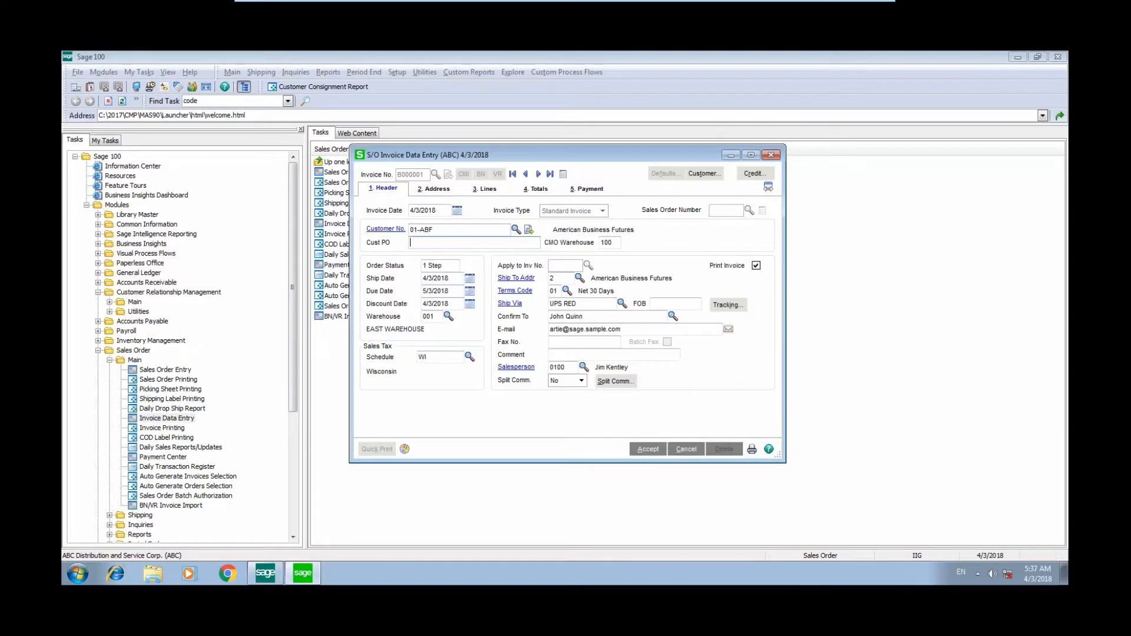
- Add item 1001-HON-H252 on the invoice lines and link it to consignment invoice I000001
{"action": "left_click", "coordinate": [486, 189]}
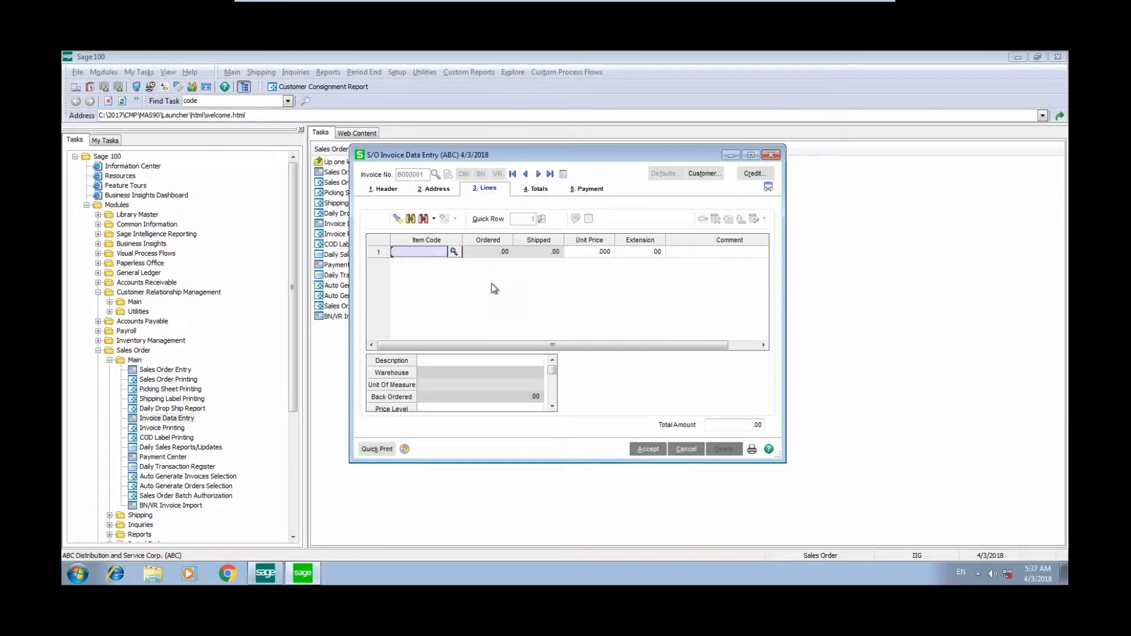
{"action": "left_click", "coordinate": [457, 252]}
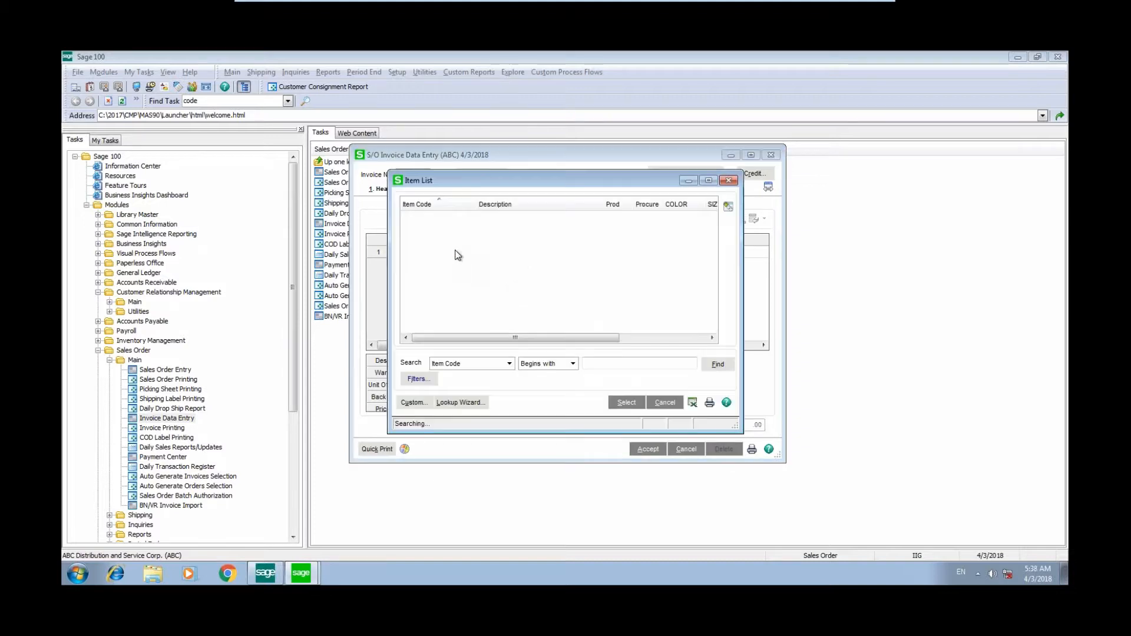
{"action": "left_click", "coordinate": [626, 403]}
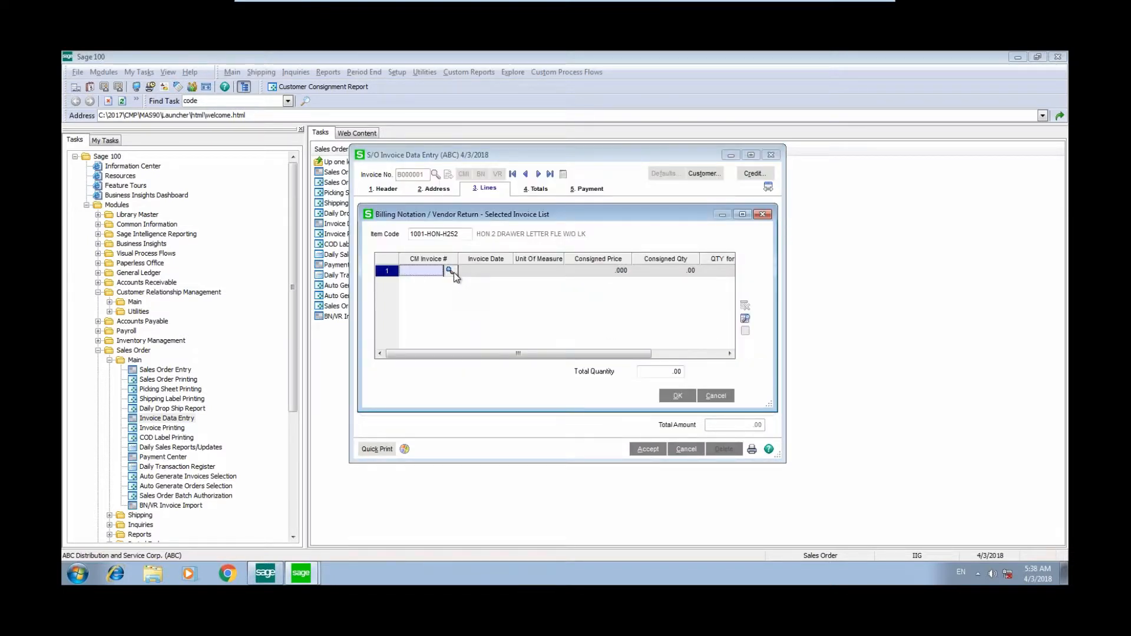
{"action": "left_click", "coordinate": [453, 272]}
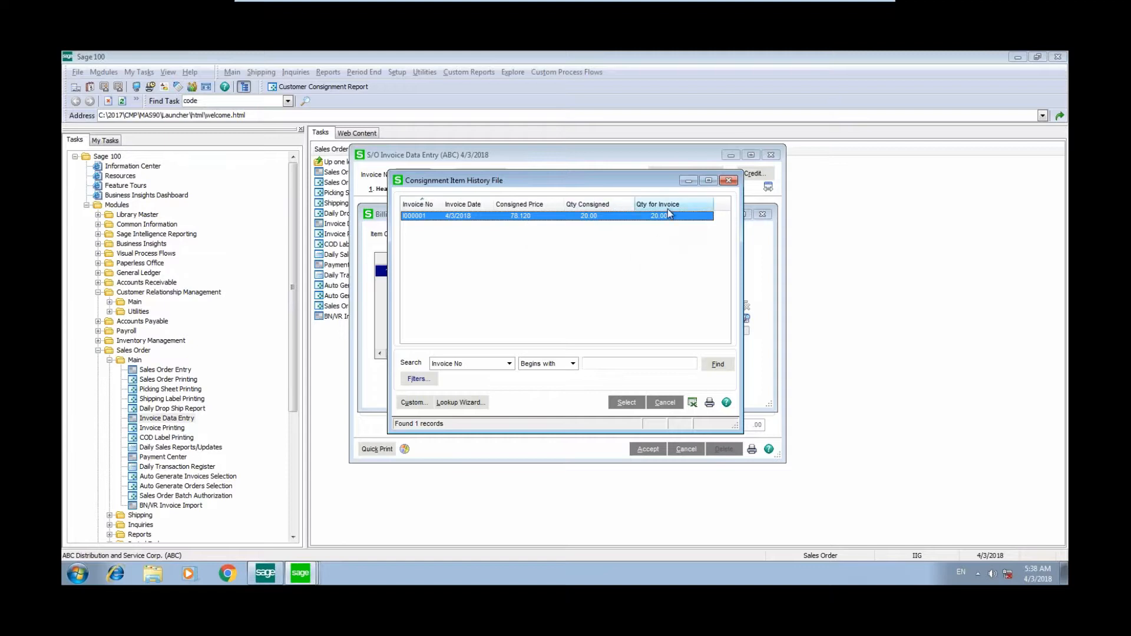
{"action": "left_click", "coordinate": [636, 403]}
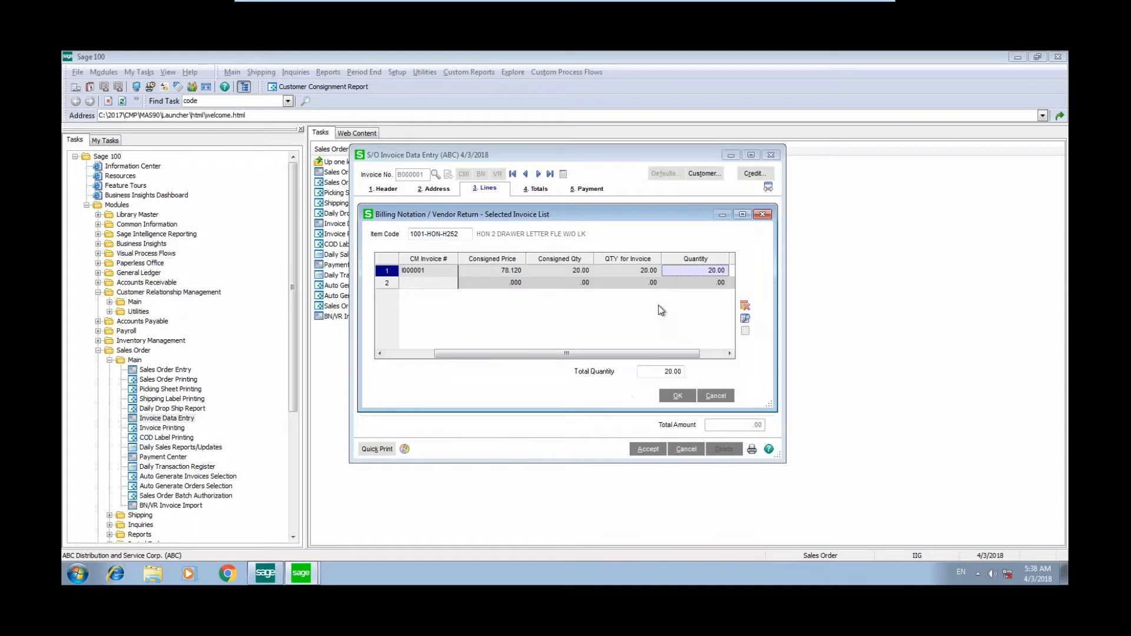
- Set the billed quantity from the consignment invoice to 4 and confirm the selection
{"action": "type", "text": "4"}
{"action": "key", "text": "Tab"}
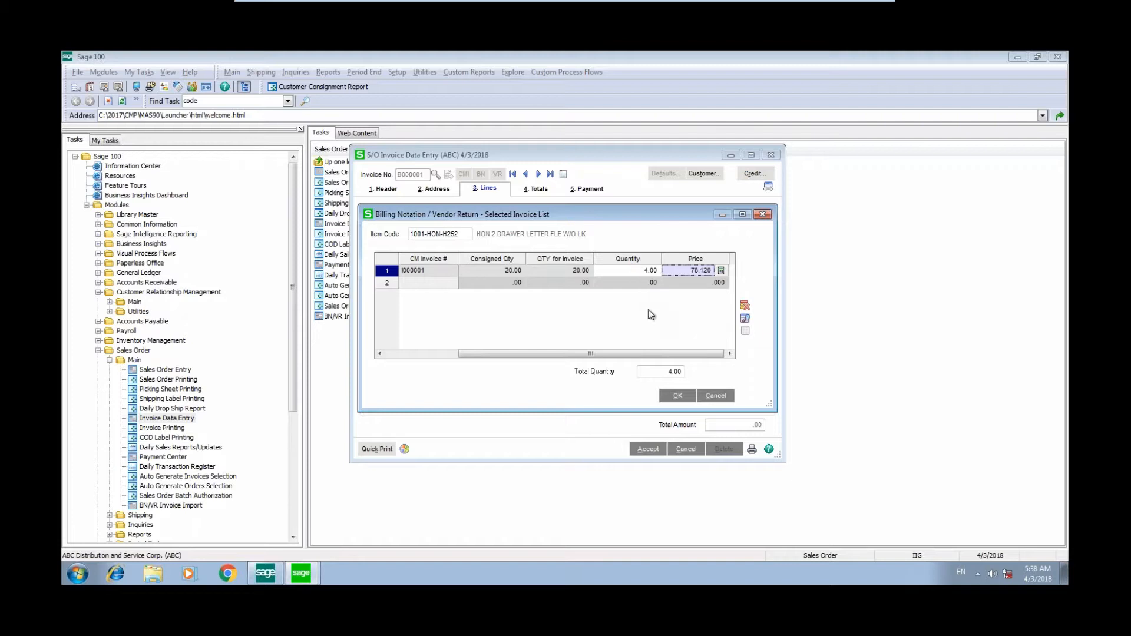
{"action": "left_click", "coordinate": [676, 399]}
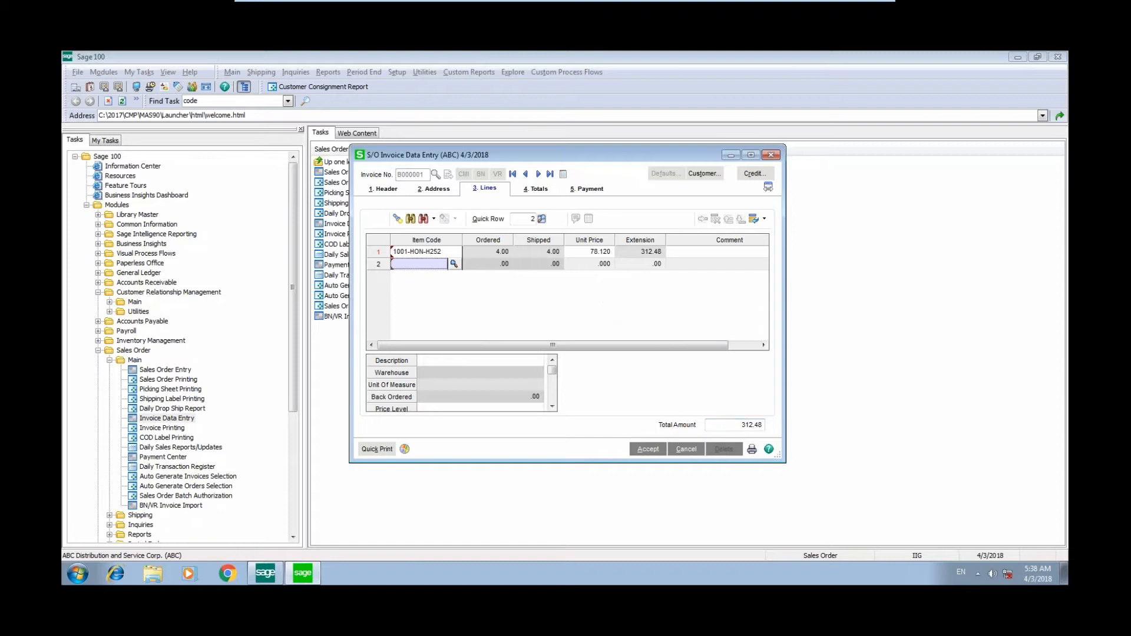
- Save the billing notation invoice, preview it in Invoice Printing, and close the preview
{"action": "left_click", "coordinate": [752, 450]}
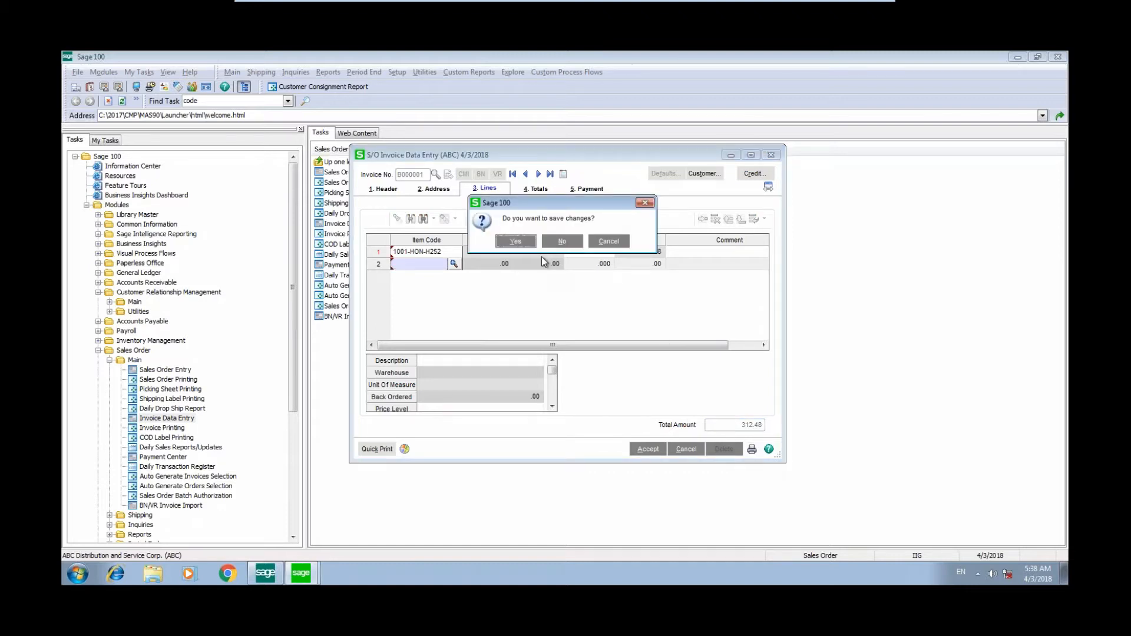
{"action": "left_click", "coordinate": [526, 242]}
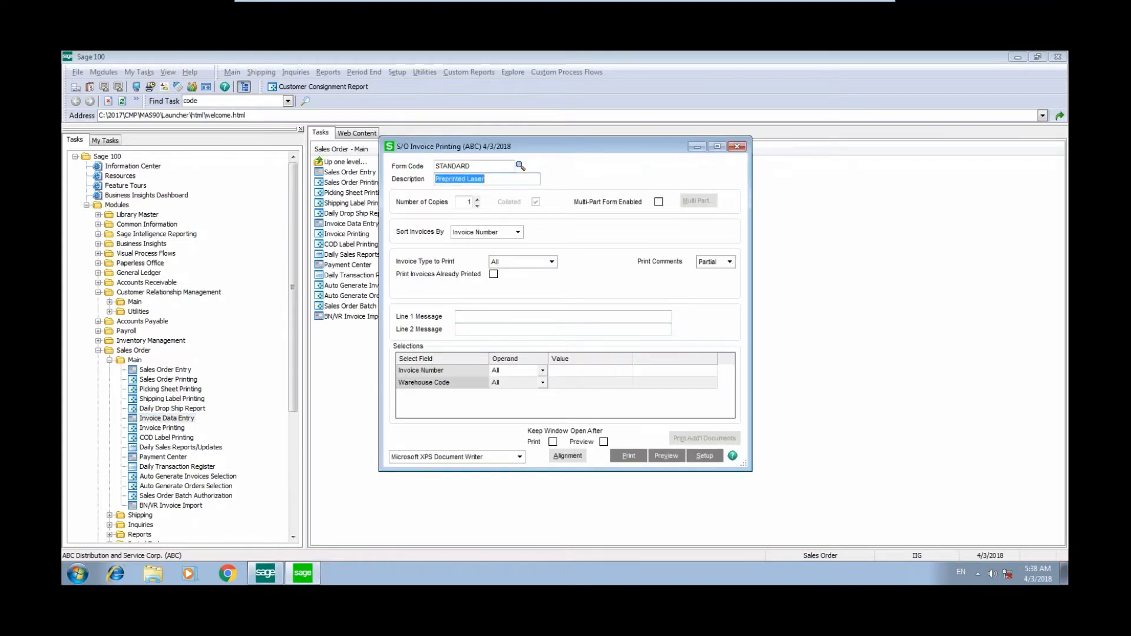
{"action": "left_click", "coordinate": [667, 457]}
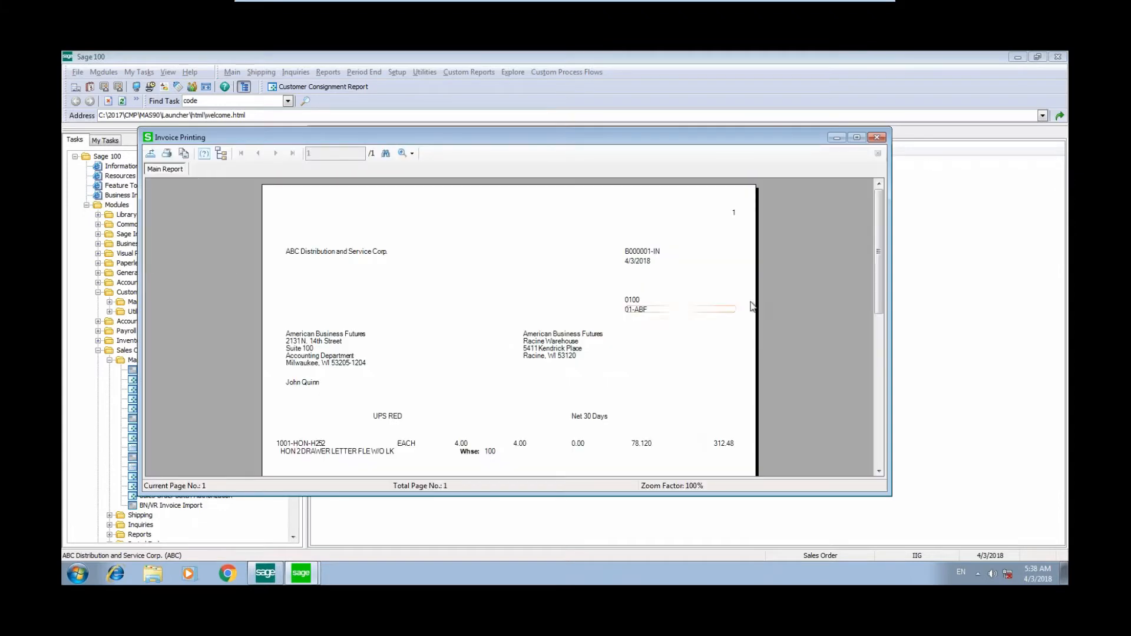
{"action": "left_click", "coordinate": [880, 138]}
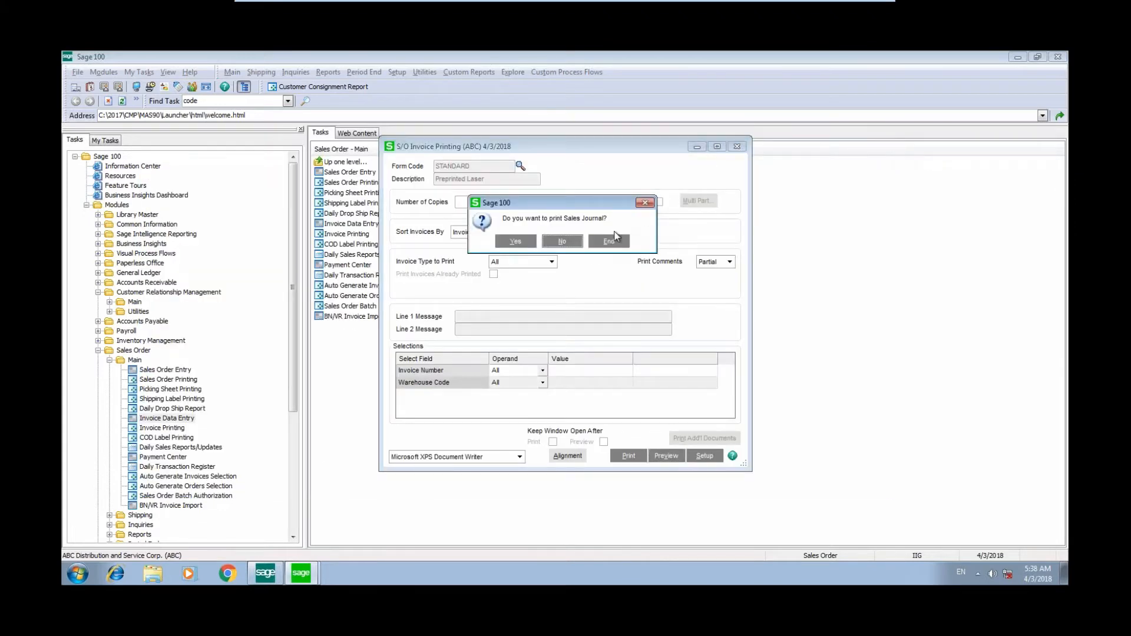
- Open the Daily Sales Order Sales Journal, set the posting date to 5/31/2020, and preview the journal
{"action": "left_click", "coordinate": [549, 243]}
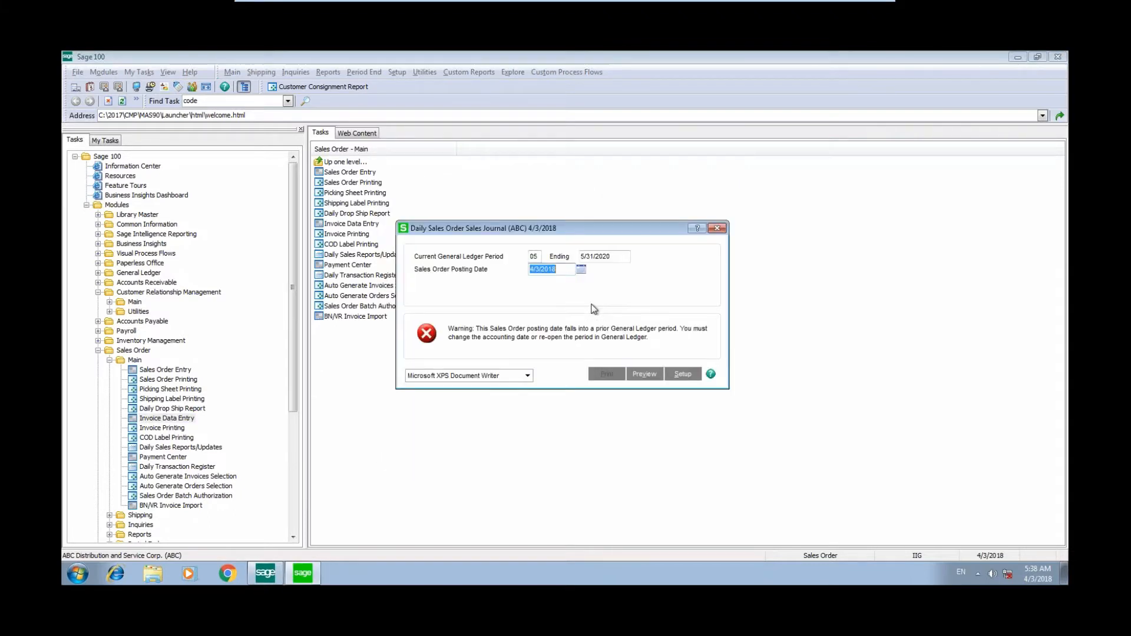
{"action": "type", "text": "05/31/2020"}
{"action": "key", "text": "Tab"}
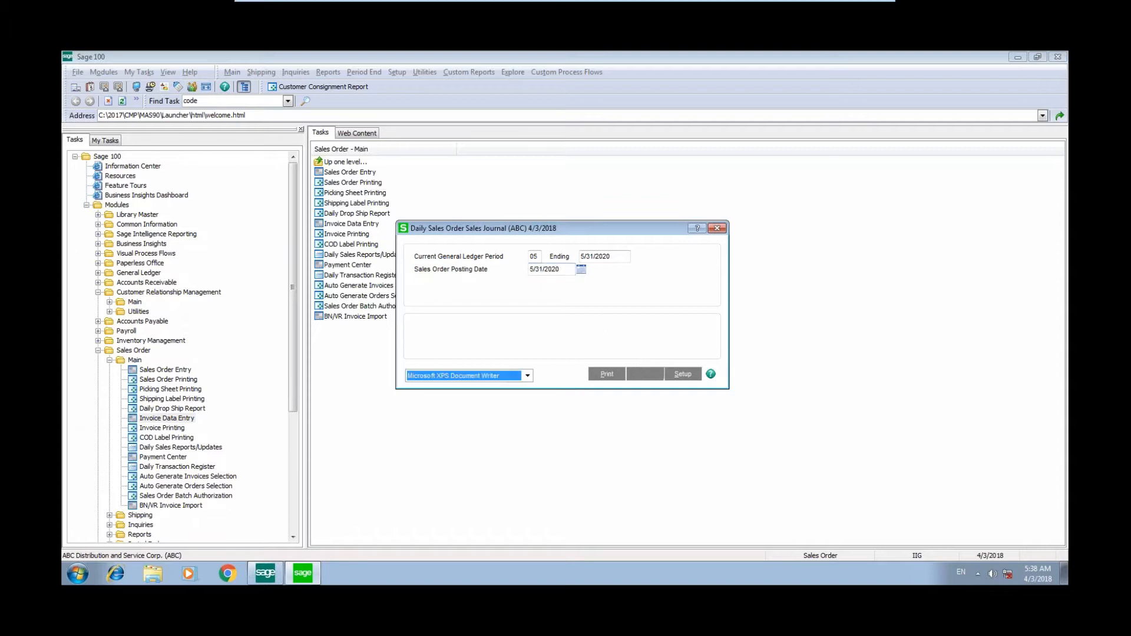
{"action": "left_click", "coordinate": [644, 375]}
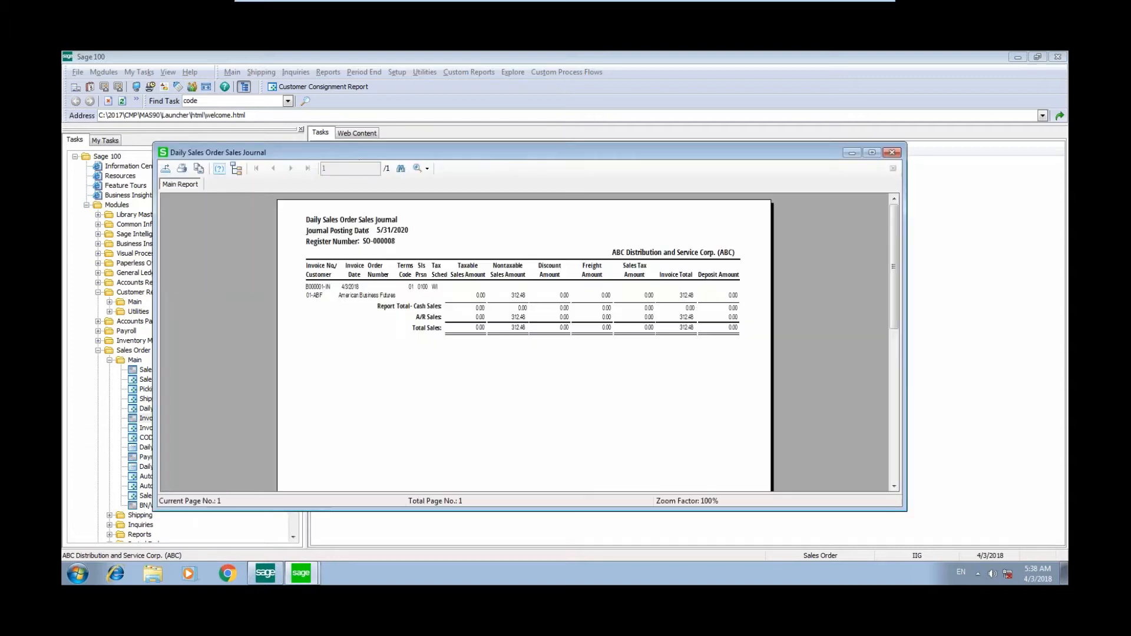
- Close the journal preview, skip the Daily Recap Reports, and update the Daily Sales Order Sales Journal
{"action": "left_click", "coordinate": [892, 152]}
{"action": "left_click", "coordinate": [563, 242]}
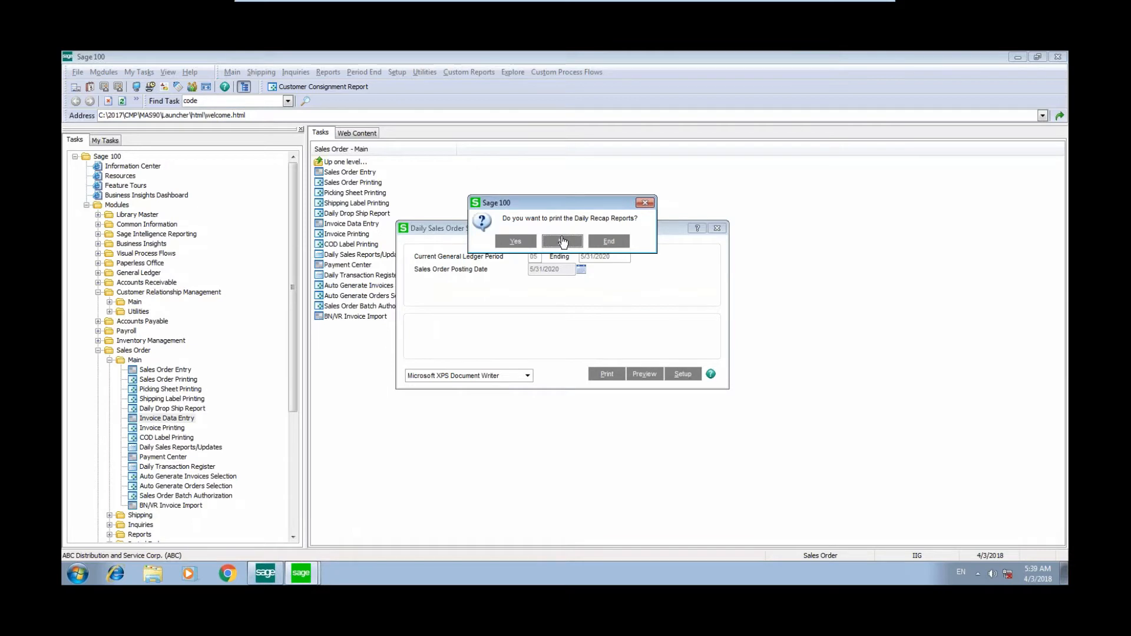
{"action": "left_click", "coordinate": [562, 241]}
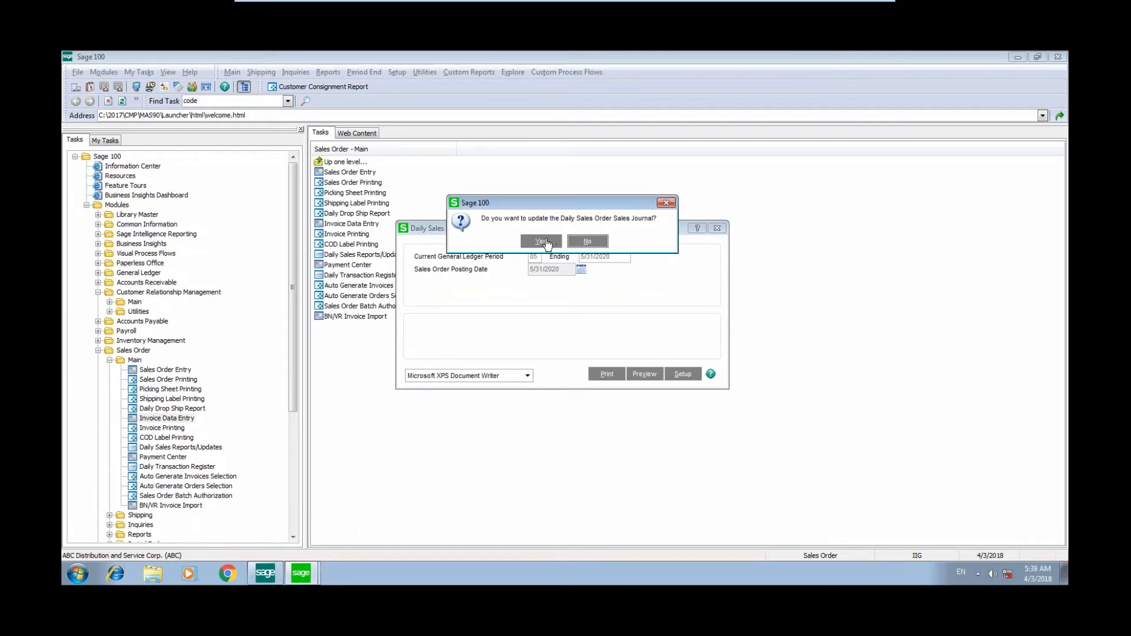
{"action": "left_click", "coordinate": [547, 241]}
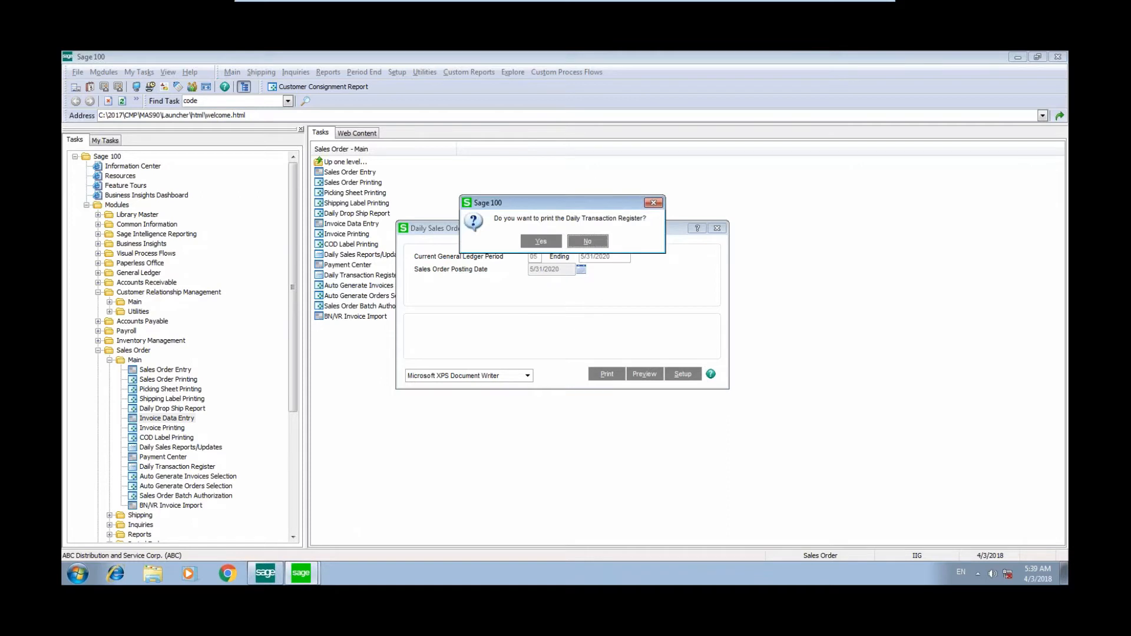
- Preview the Daily Transaction Register, close the preview, and update the register
{"action": "left_click", "coordinate": [541, 241]}
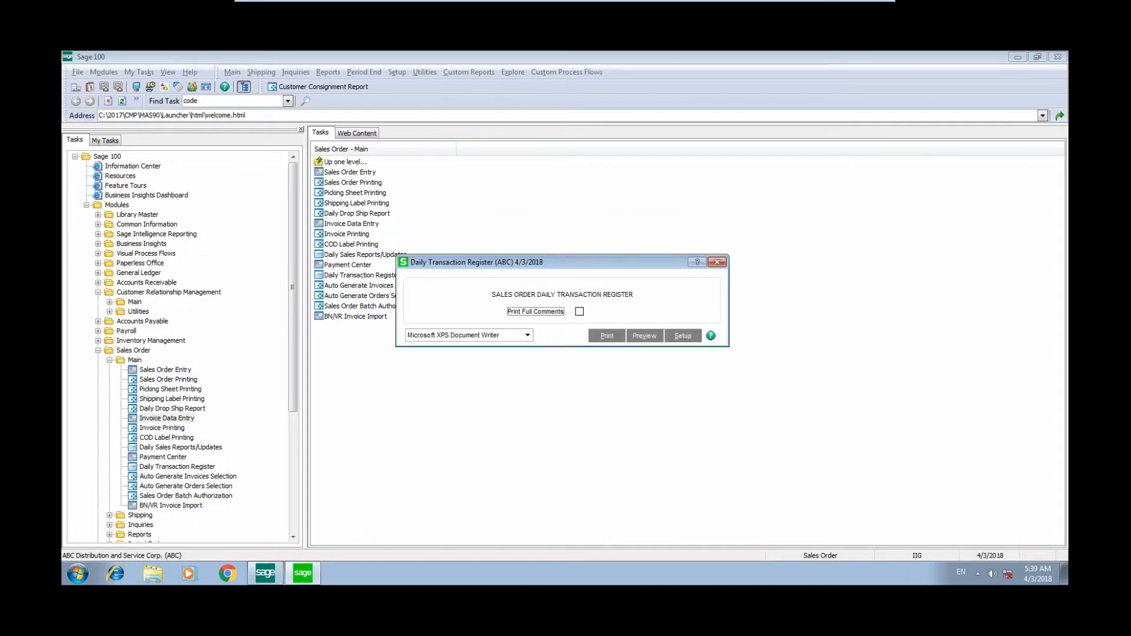
{"action": "left_click", "coordinate": [649, 338]}
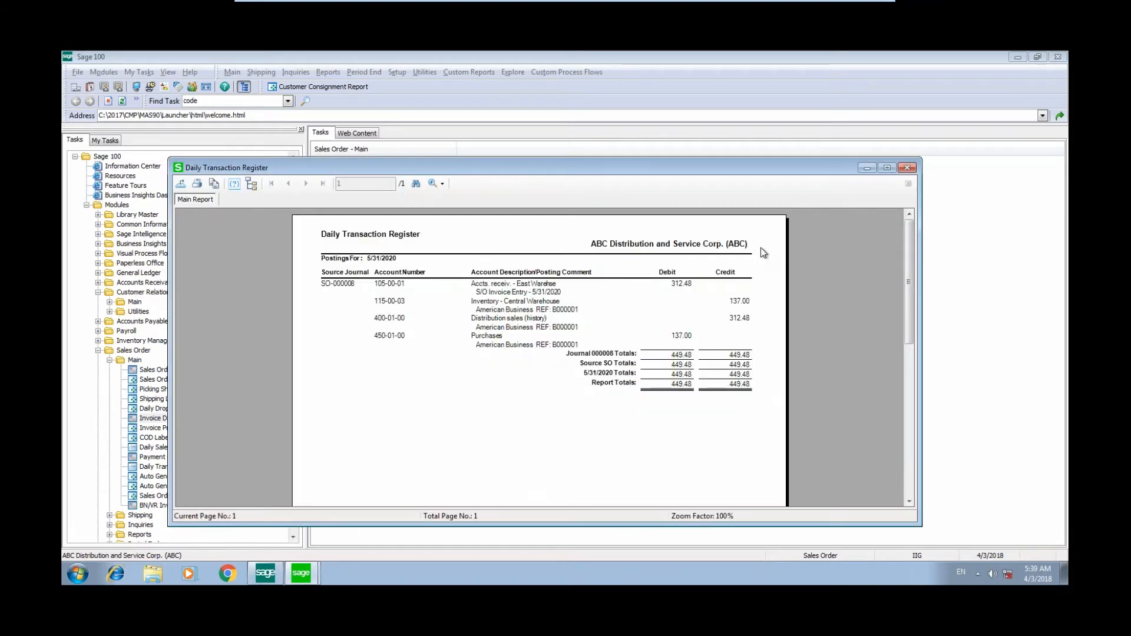
{"action": "left_click", "coordinate": [907, 168]}
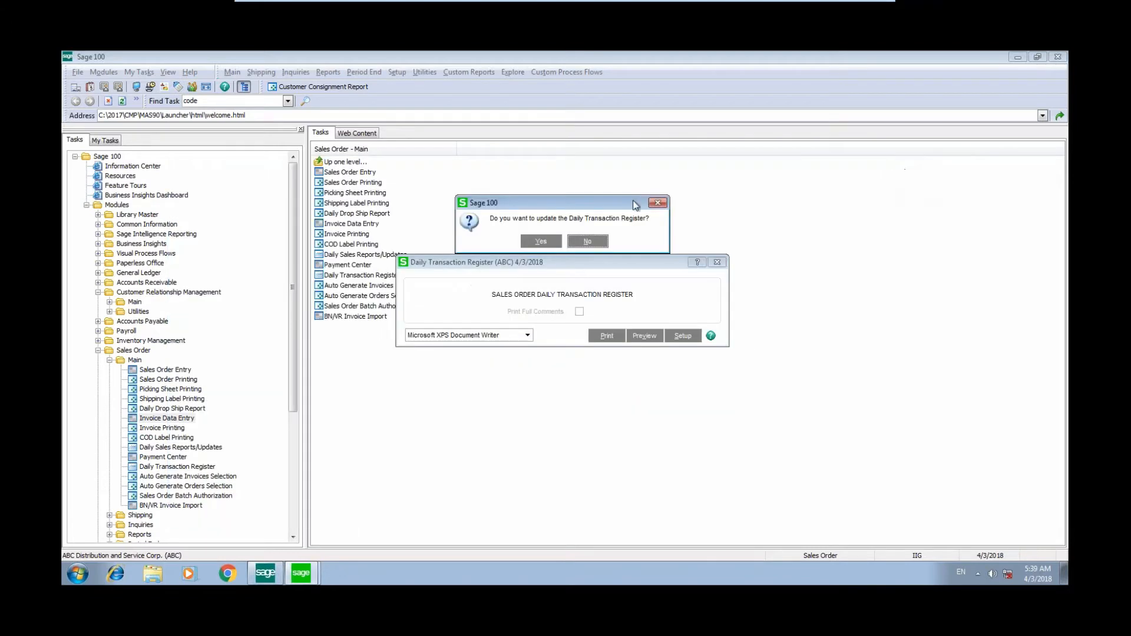
{"action": "left_click", "coordinate": [541, 241]}
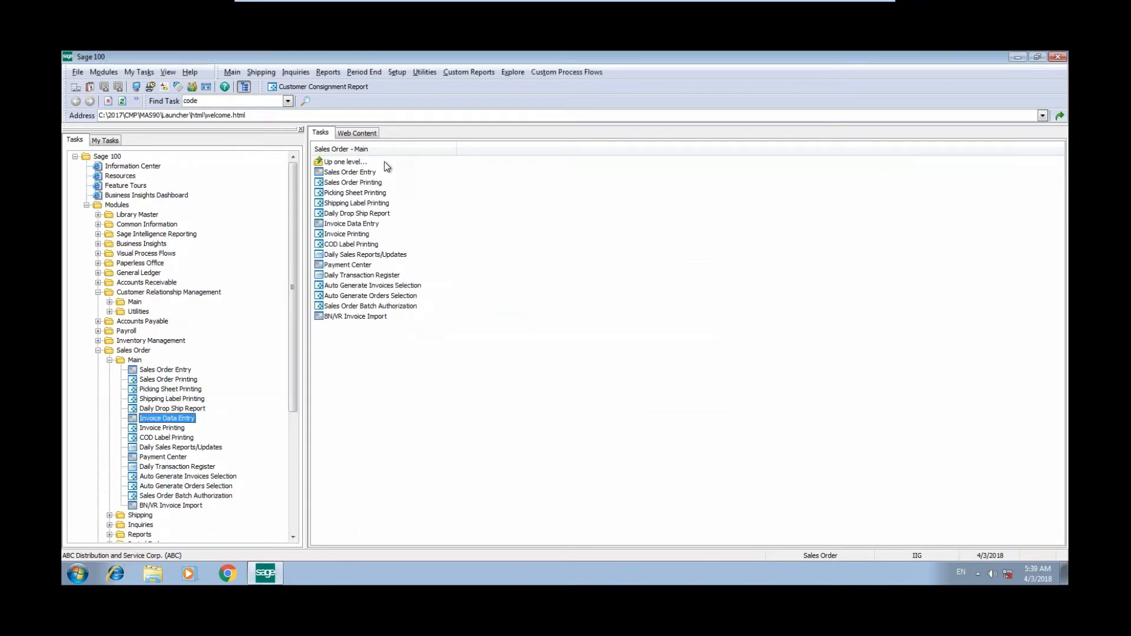
- Open Item Maintenance and review the warehouse quantities of item 1001-HON-H252, including the consignment warehouse, then close it
{"action": "left_click", "coordinate": [151, 340]}
{"action": "left_click", "coordinate": [165, 360]}
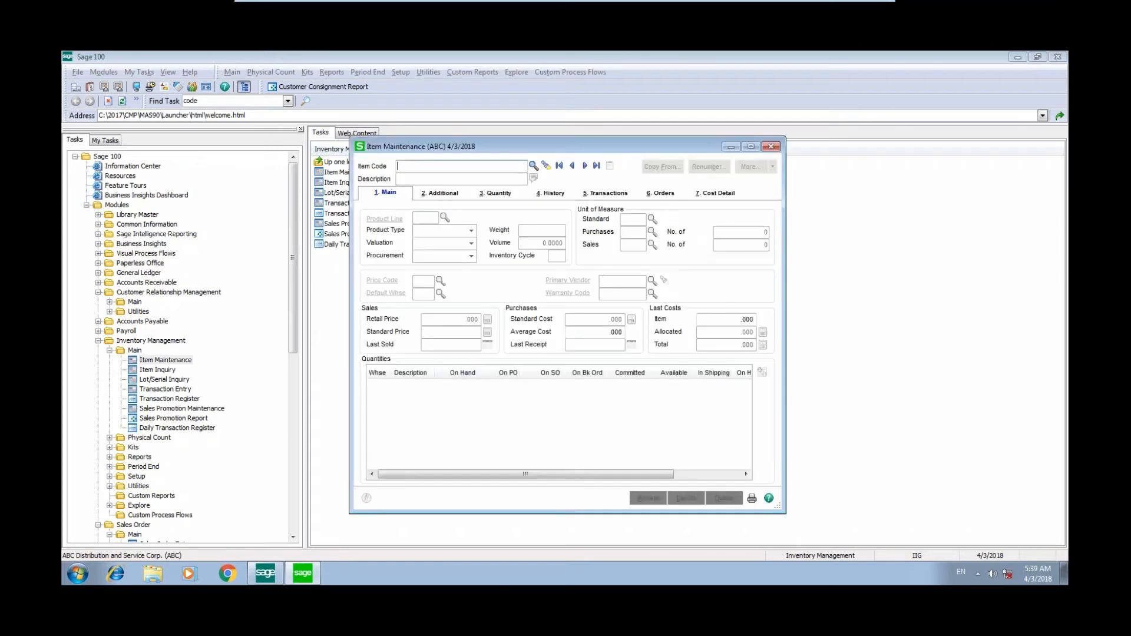
{"action": "left_click", "coordinate": [559, 167]}
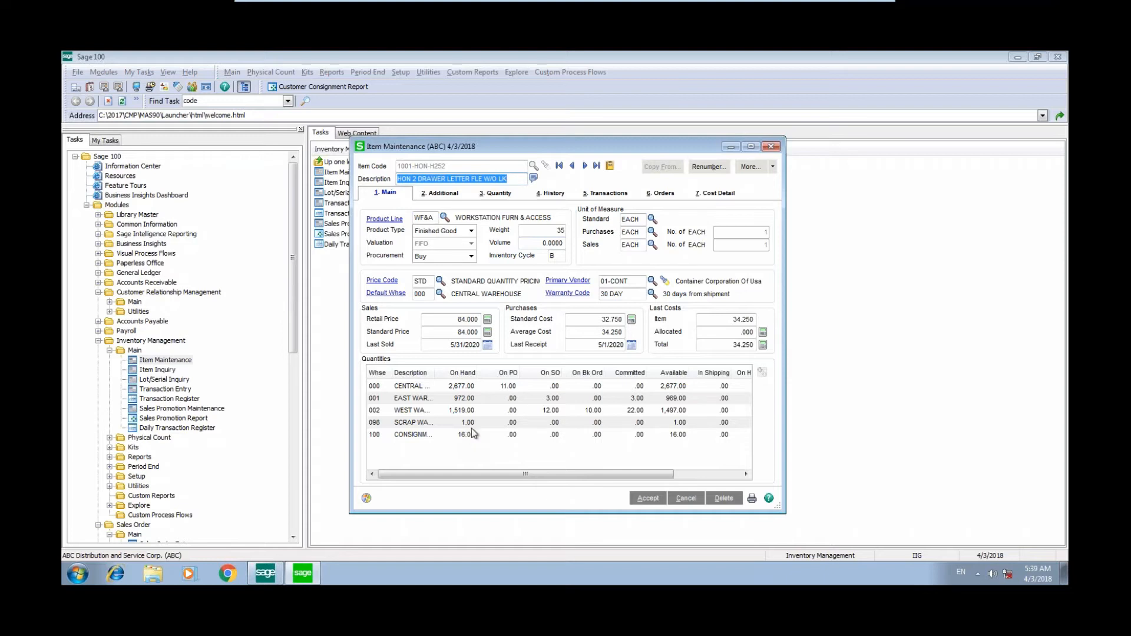
{"action": "left_click", "coordinate": [771, 147]}
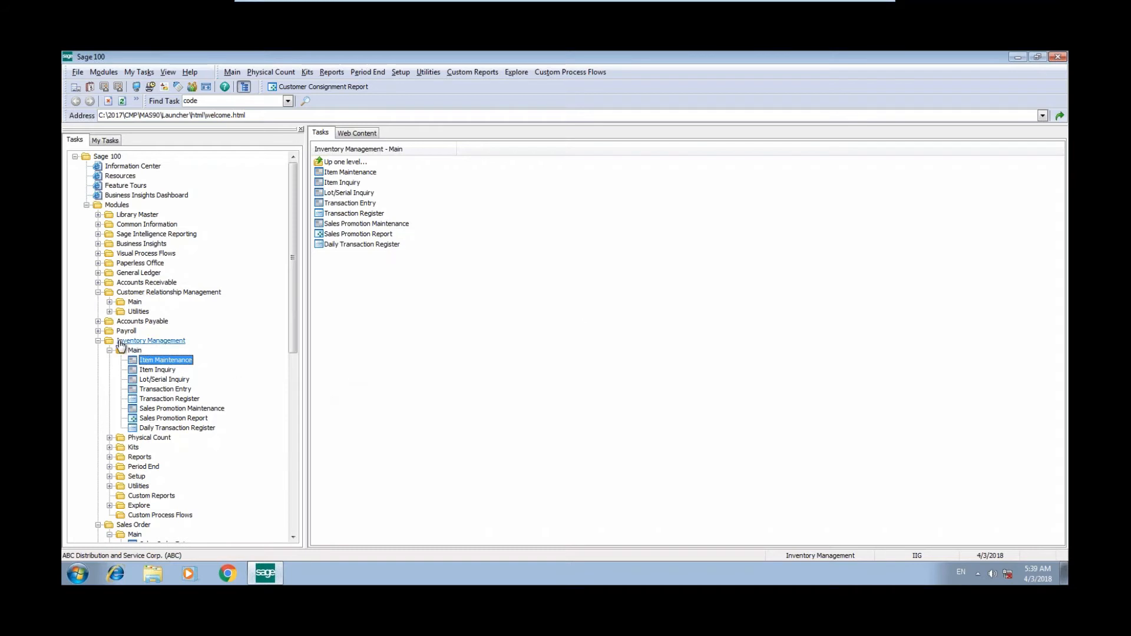
{"action": "left_click", "coordinate": [99, 293]}
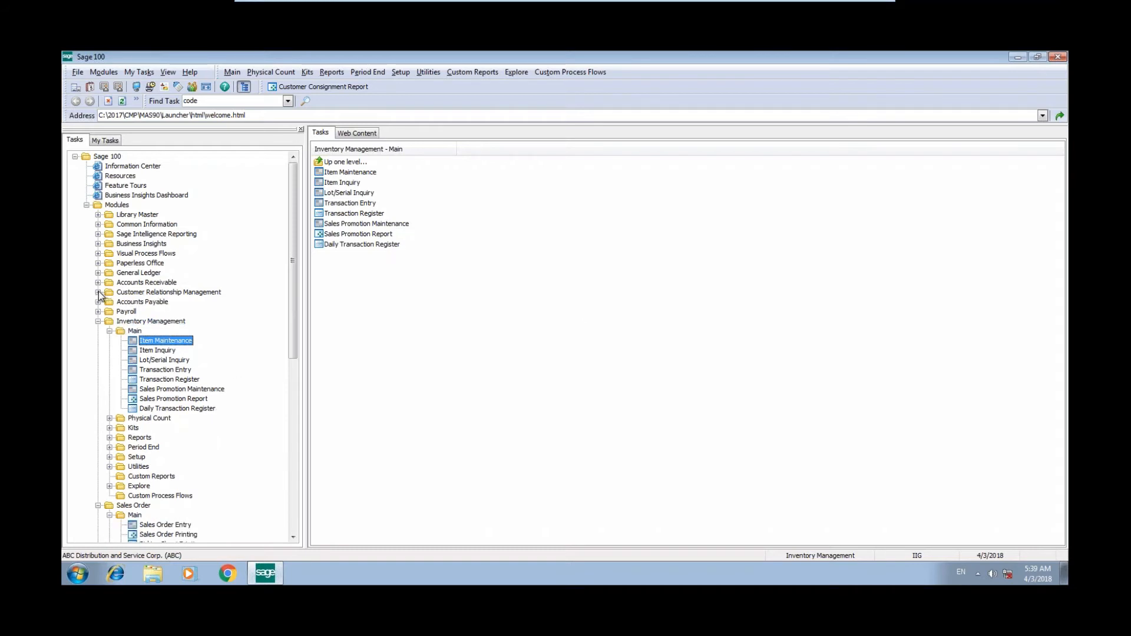
{"action": "left_click", "coordinate": [98, 321]}
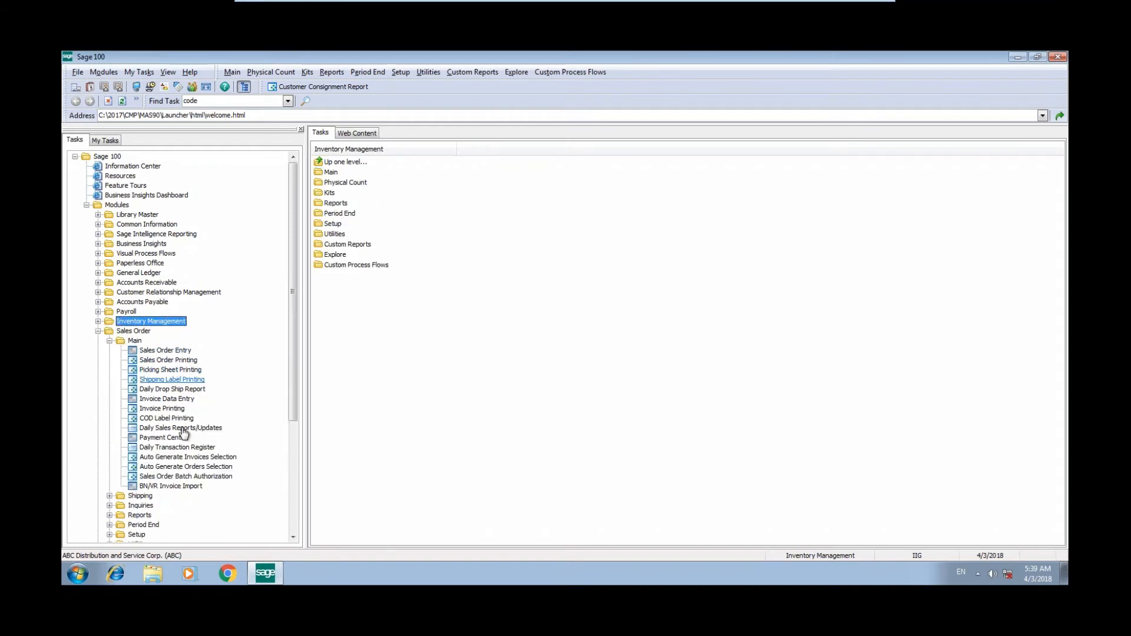